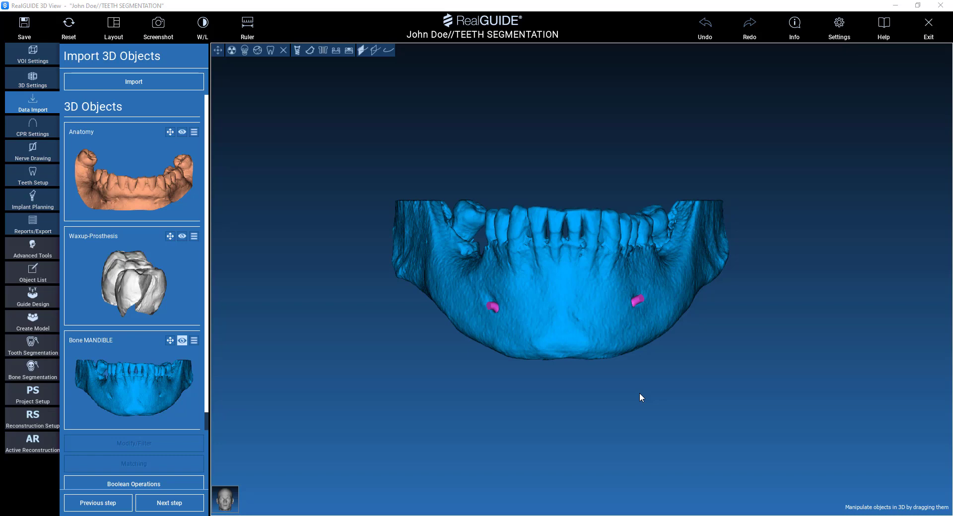
- Orbit the mandible model to view it from the side and front, then enter Tooth Segmentation
drag(554, 312, 680, 381)
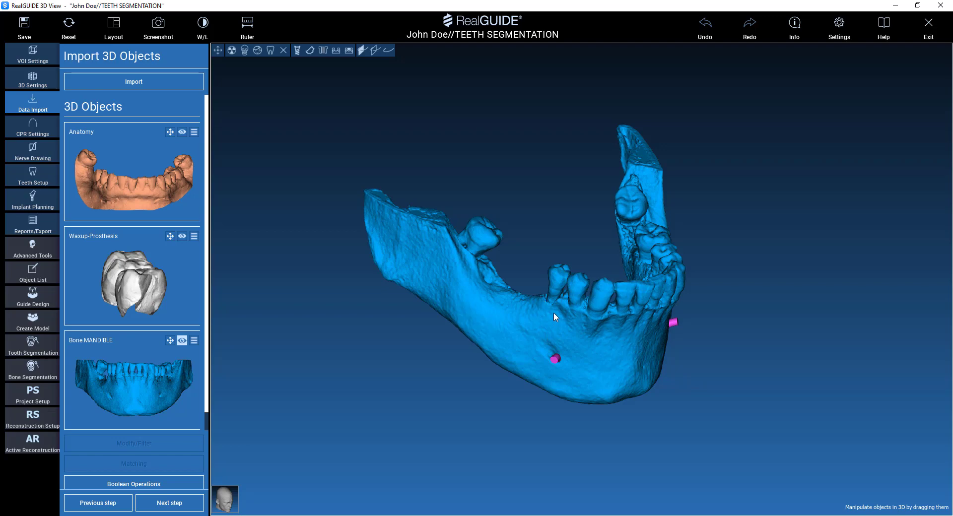
drag(615, 339, 549, 298)
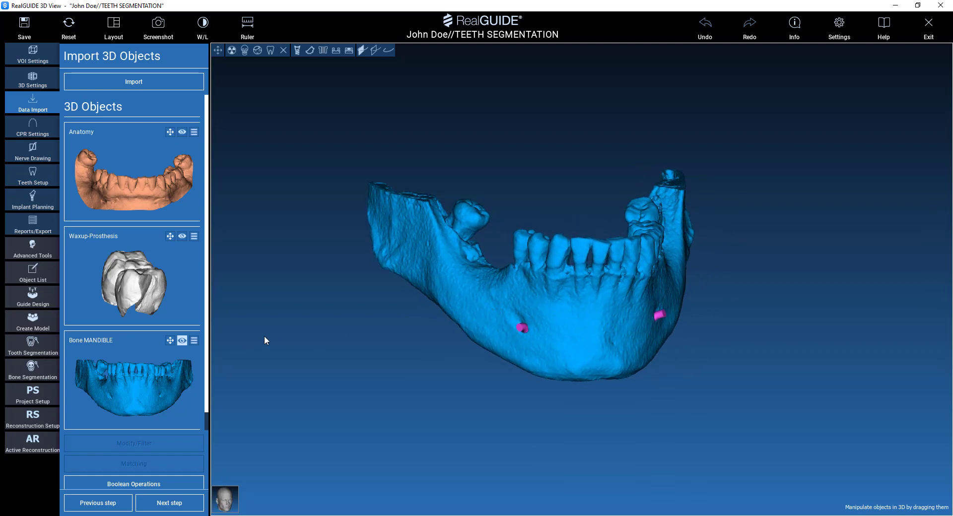
click(21, 342)
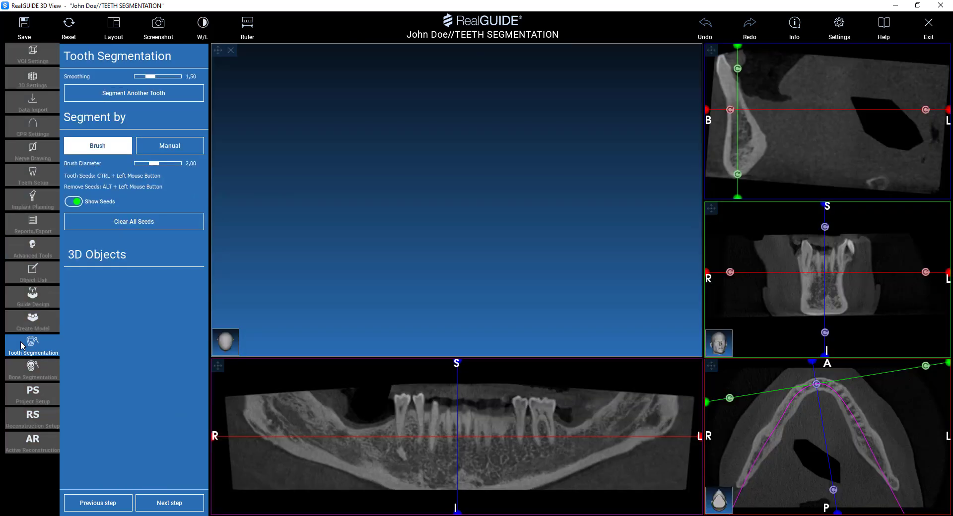
- Center the panoramic crosshair on the lower tooth and zoom the cross-section slice onto it
drag(429, 424, 400, 415)
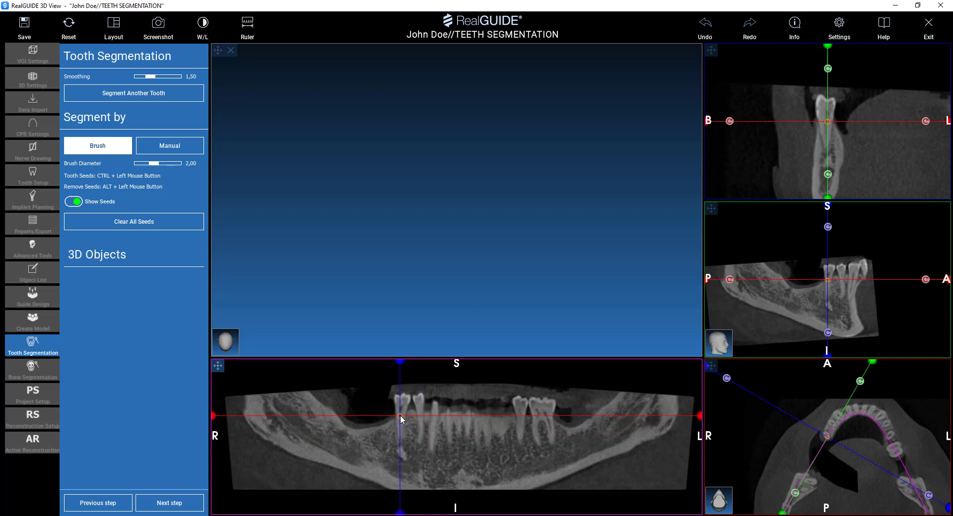
right_drag(826, 131, 828, 86)
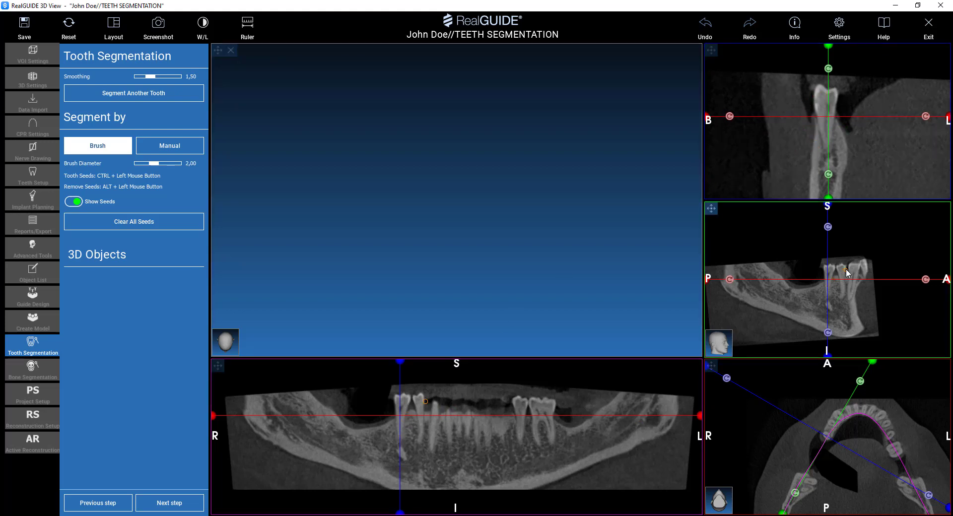
scroll(836, 288, up, 4)
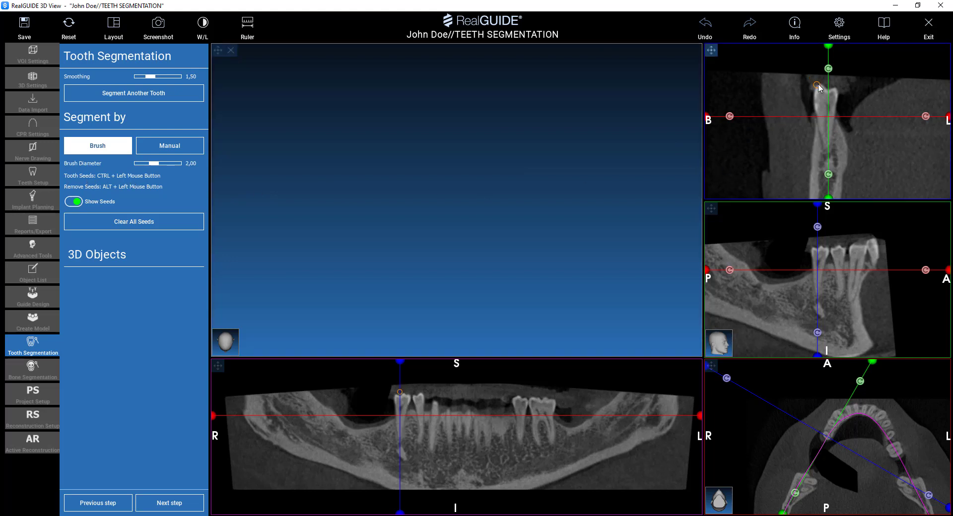
- Paint seeds inside the lower tooth to generate its 3D model, then rotate it to inspect
mouse_move(818, 88)
ctrl+mouse_down()
mouse_move(823, 161)
mouse_move(838, 93)
mouse_move(821, 84)
ctrl+mouse_up()
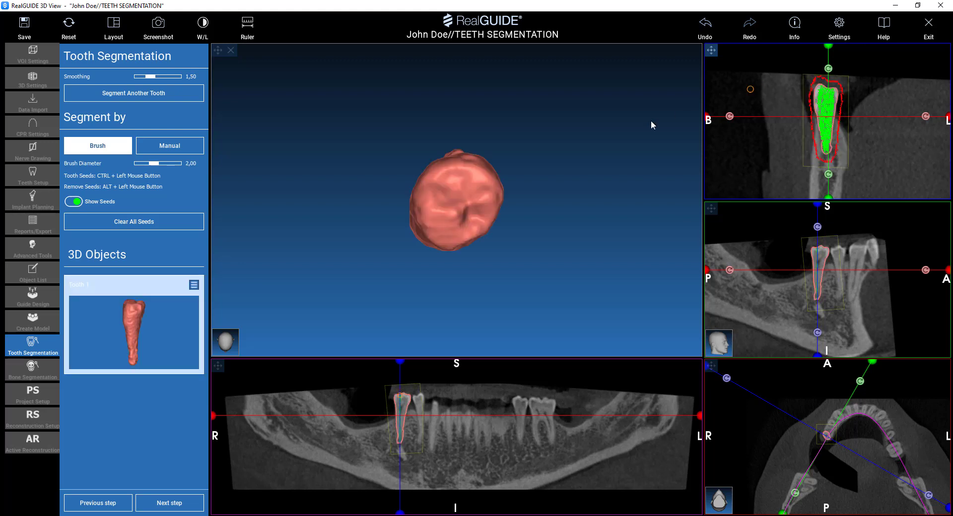
drag(542, 283, 333, 137)
drag(555, 209, 533, 263)
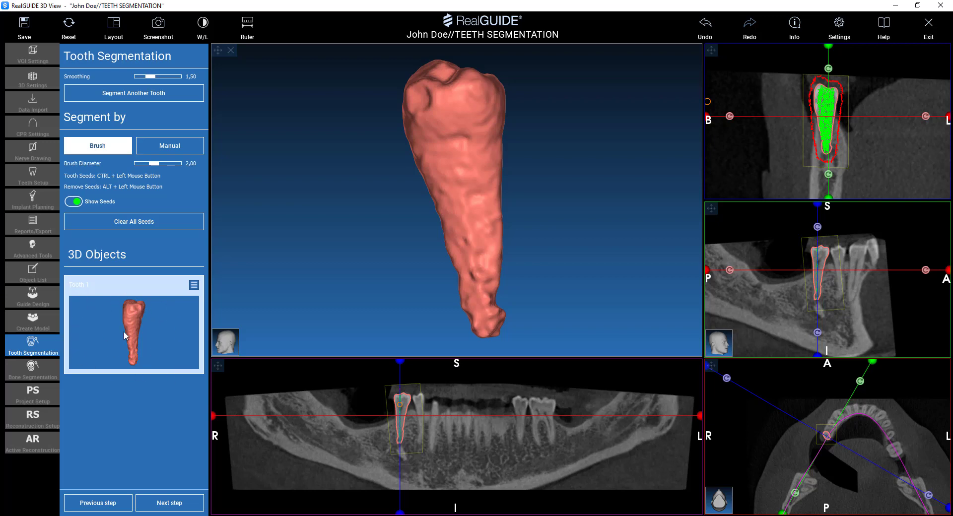
- Zoom the sagittal and panoramic slices in on the segmented tooth to check its outline
right_drag(813, 294, 826, 201)
scroll(861, 278, down, 8)
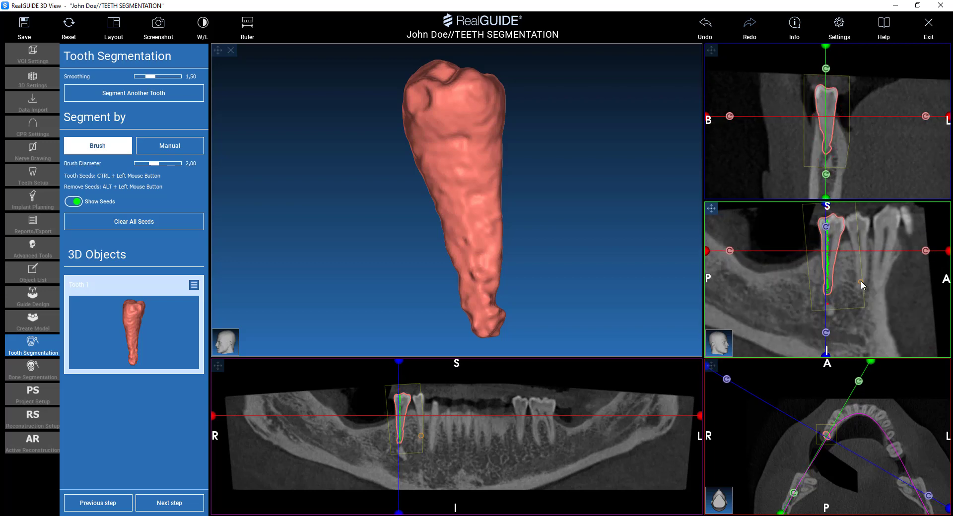
scroll(861, 278, up, 4)
scroll(861, 280, down, 5)
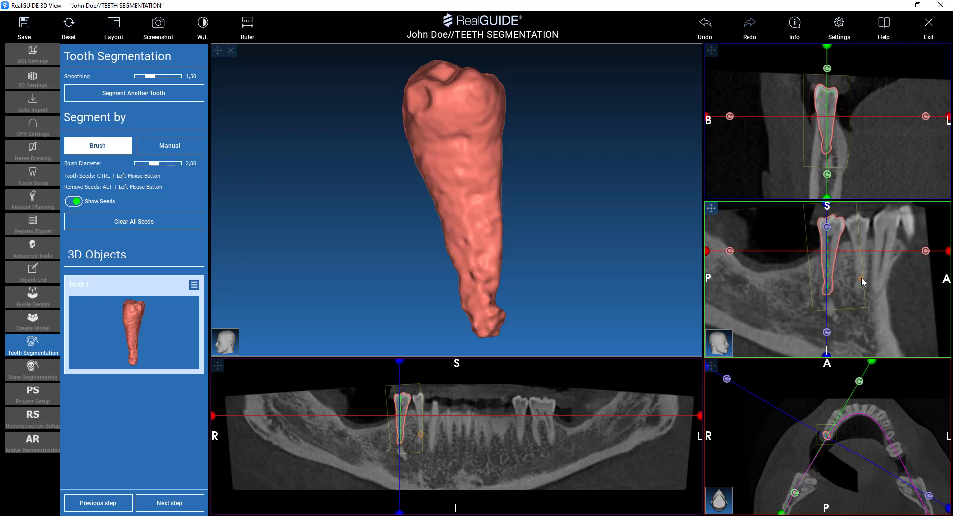
scroll(861, 279, up, 5)
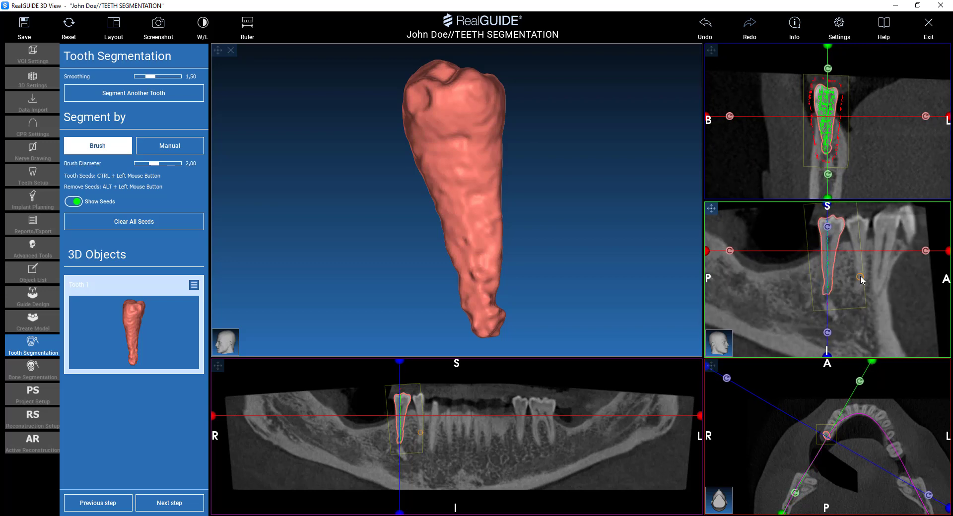
right_drag(391, 418, 408, 273)
scroll(479, 473, down, 5)
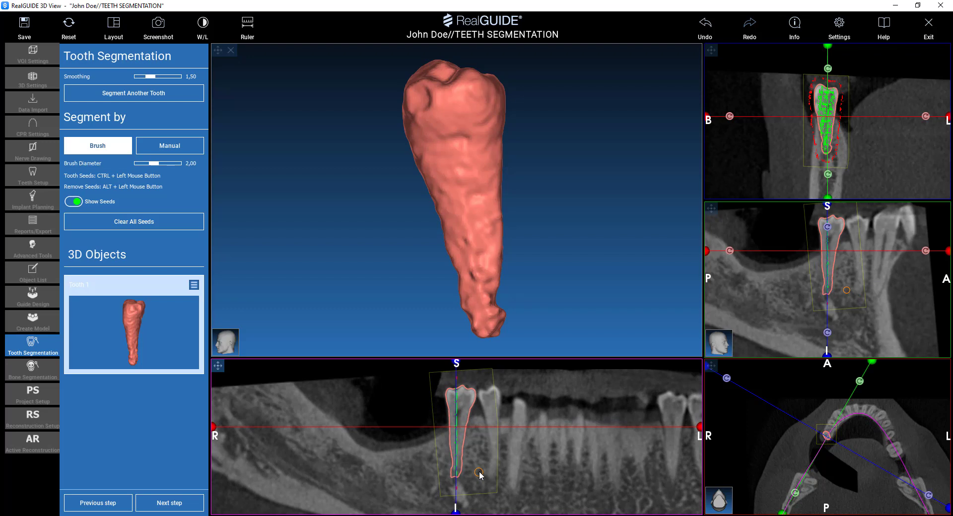
scroll(479, 475, down, 2)
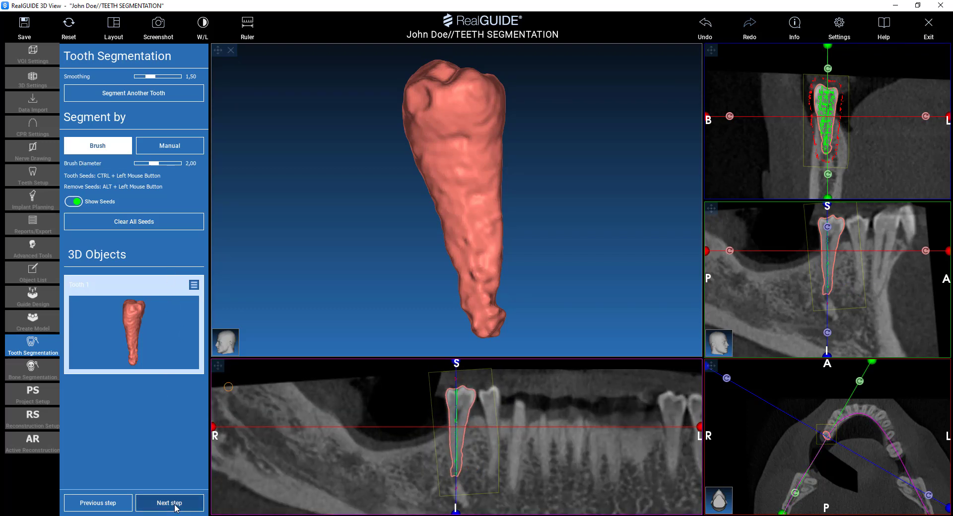
- Zoom the cross-section onto Tooth 1 and rotate the model about its long axis
drag(389, 275, 571, 223)
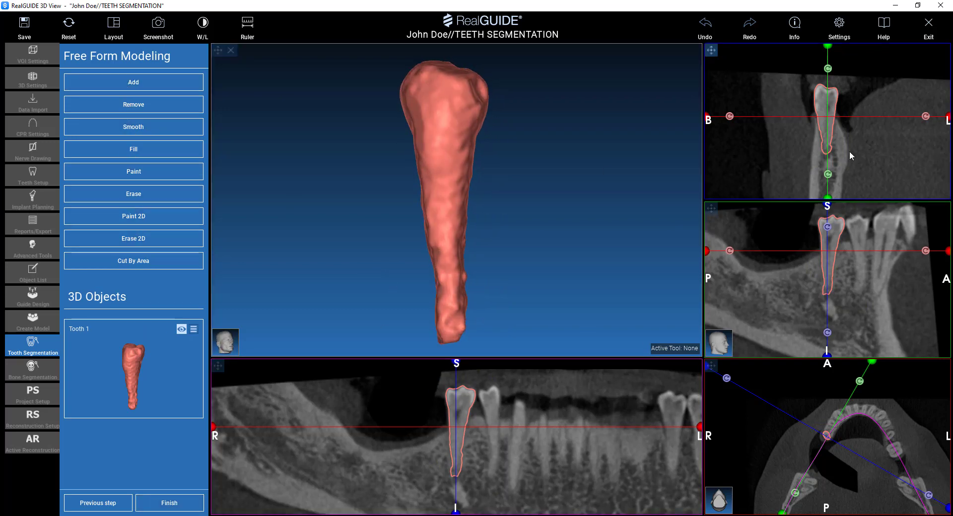
right_drag(837, 155, 838, 134)
scroll(835, 132, down, 3)
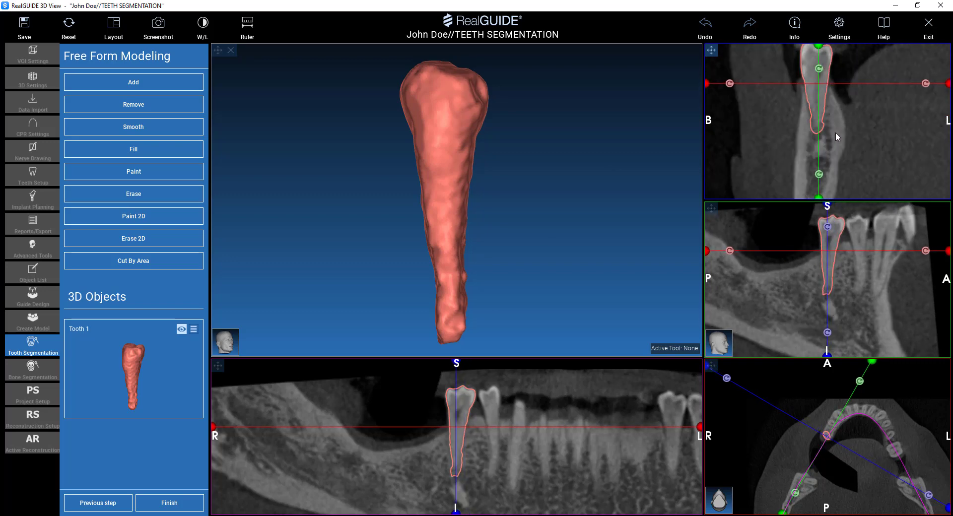
scroll(835, 132, down, 1)
drag(349, 239, 198, 240)
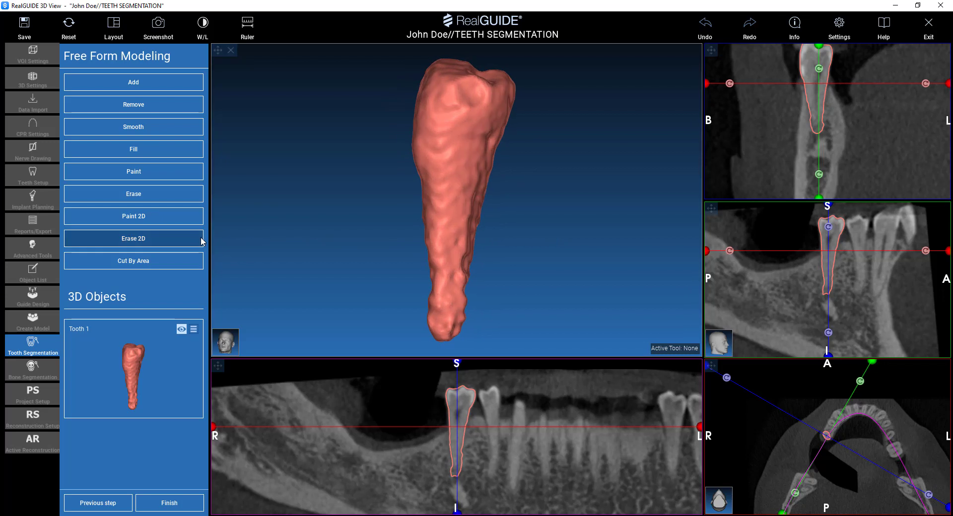
- Fill gaps along Tooth 1's side surface and lower root with Fill at size 5,0, strength 40
click(118, 149)
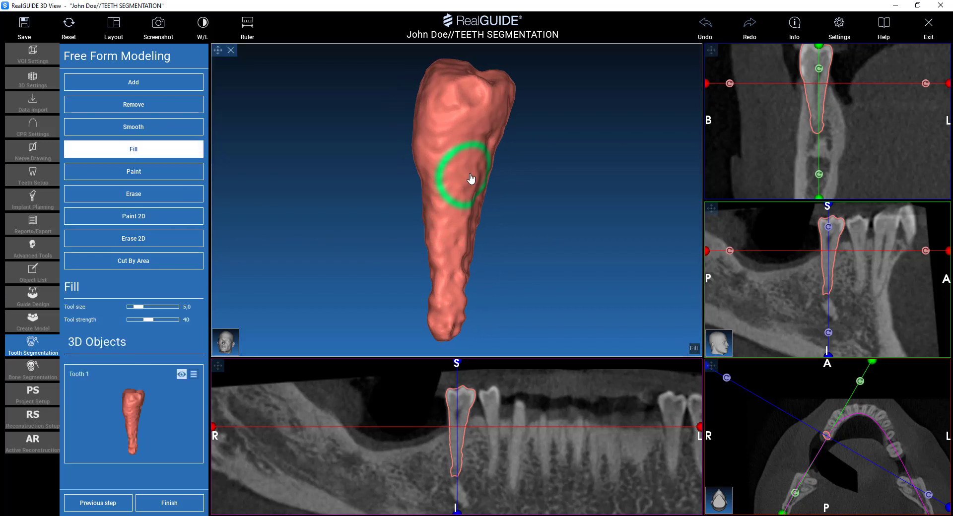
drag(480, 165, 484, 152)
drag(508, 242, 447, 264)
mouse_move(460, 183)
mouse_down()
mouse_move(468, 255)
mouse_move(461, 184)
mouse_move(444, 278)
mouse_move(374, 199)
mouse_up()
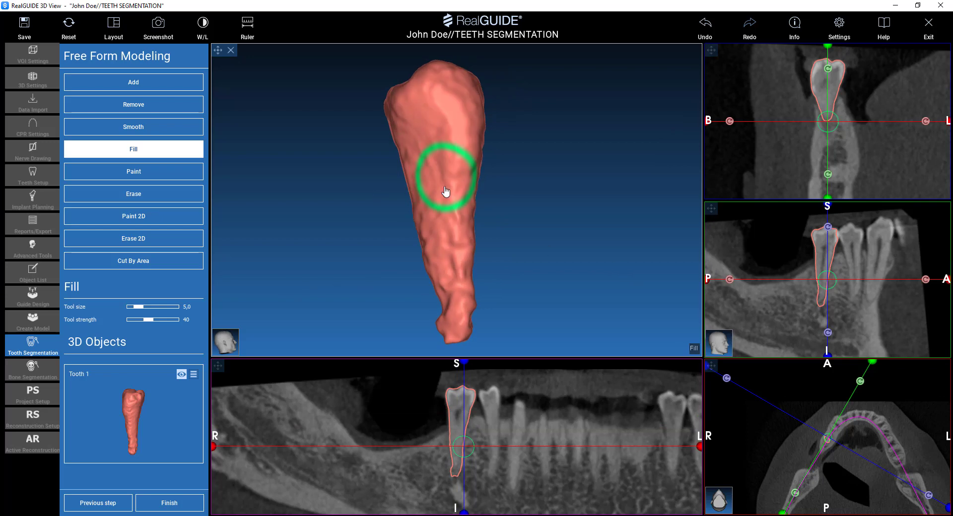
mouse_move(447, 284)
mouse_down()
mouse_move(443, 297)
mouse_move(501, 313)
mouse_up()
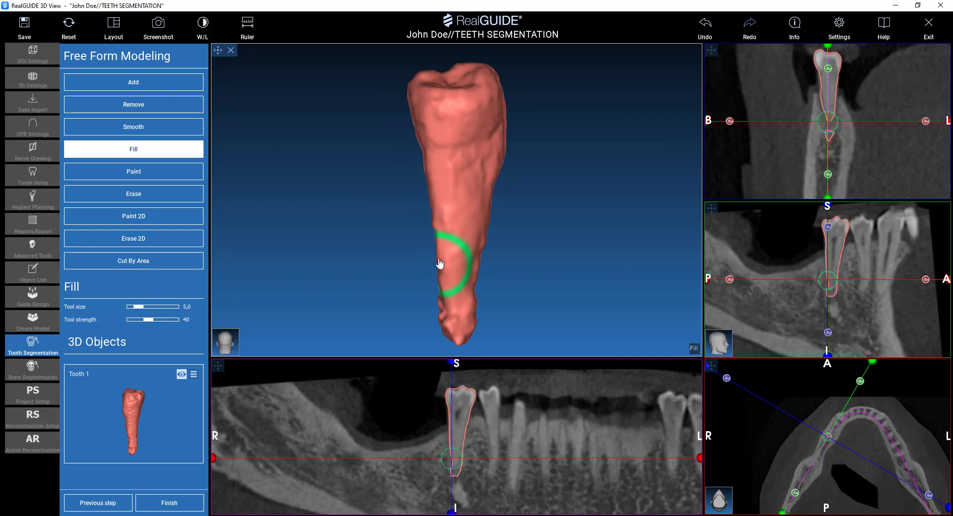
drag(445, 305, 447, 314)
- Check the filled root from several angles and magnify the panoramic slice, then choose Smooth
drag(356, 284, 532, 262)
mouse_move(567, 287)
mouse_down()
mouse_move(462, 273)
mouse_move(427, 283)
mouse_up()
scroll(442, 485, up, 2)
middle_drag(443, 485, 441, 408)
scroll(420, 445, up, 2)
scroll(422, 447, down, 2)
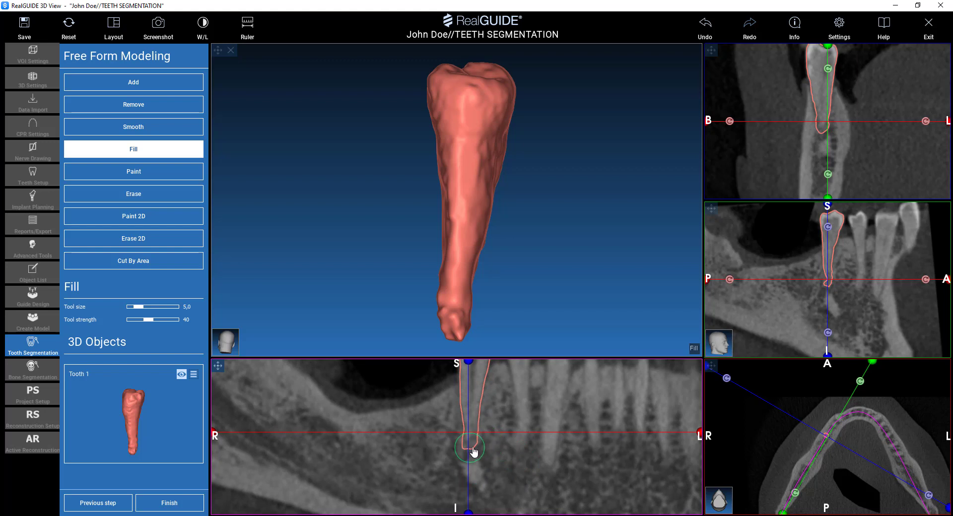
click(132, 127)
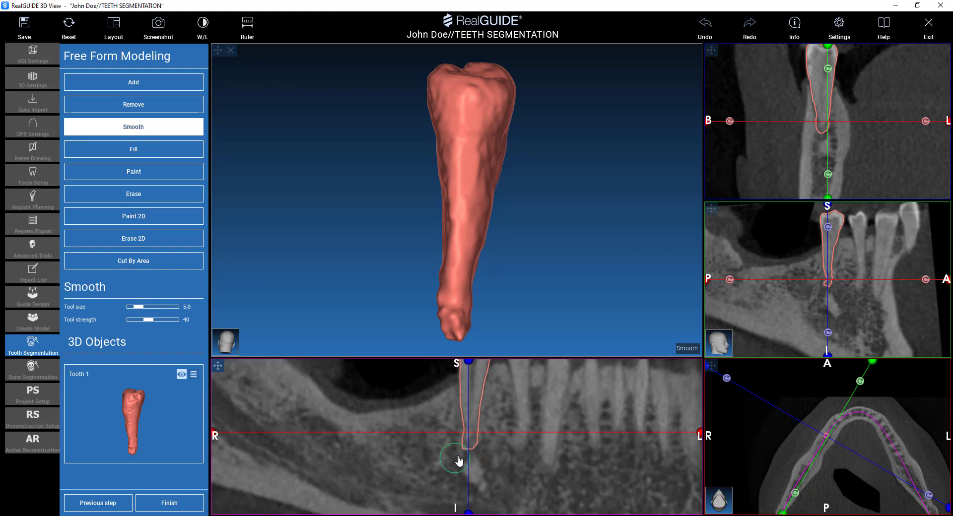
- Smooth Tooth 1's jagged root tip and root surface, rotating the model to check it
drag(470, 449, 455, 452)
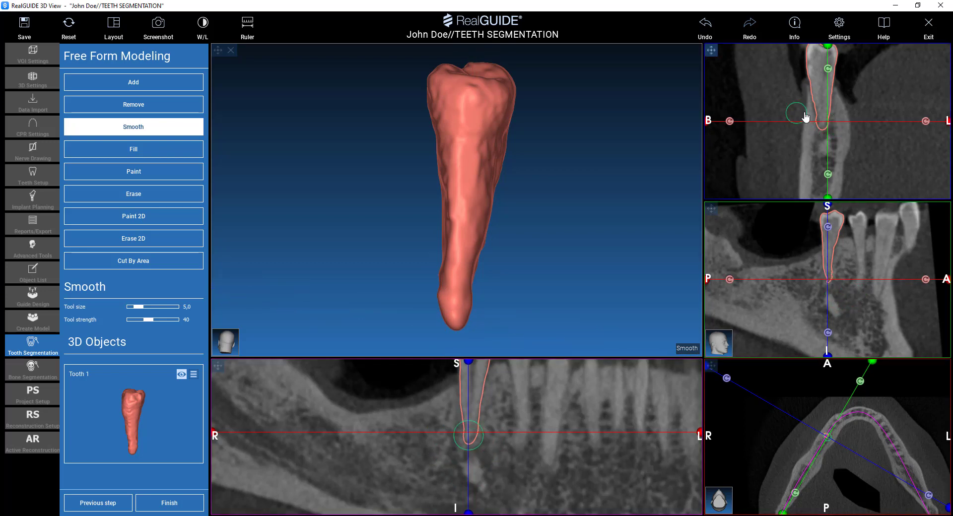
right_drag(861, 117, 861, 62)
middle_drag(830, 123, 867, 137)
scroll(866, 133, up, 3)
scroll(868, 137, up, 4)
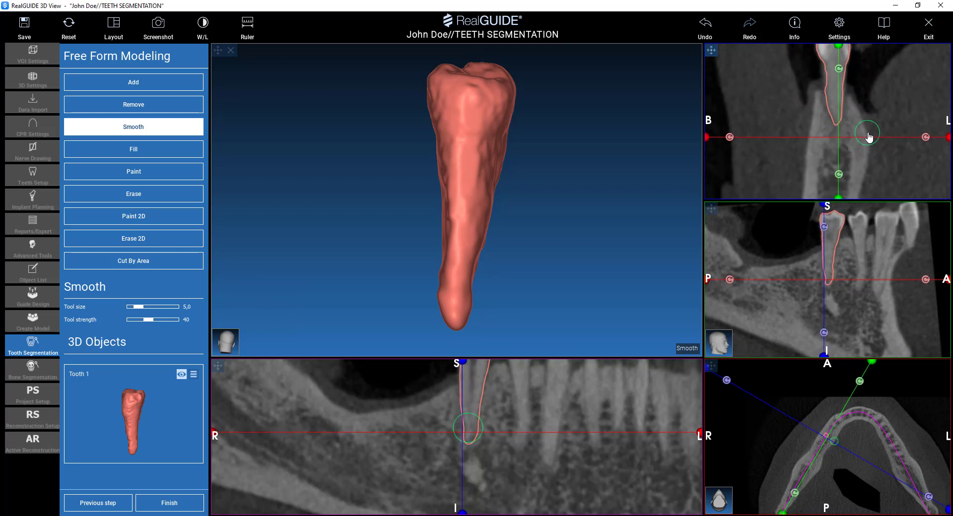
scroll(867, 133, down, 2)
drag(361, 216, 591, 237)
drag(472, 255, 459, 302)
drag(571, 264, 417, 263)
drag(480, 261, 527, 246)
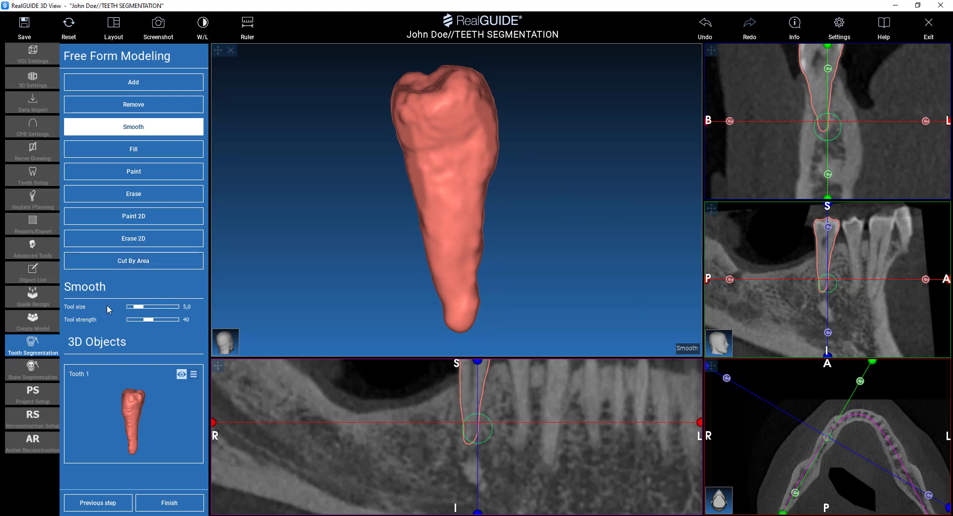
drag(289, 247, 102, 329)
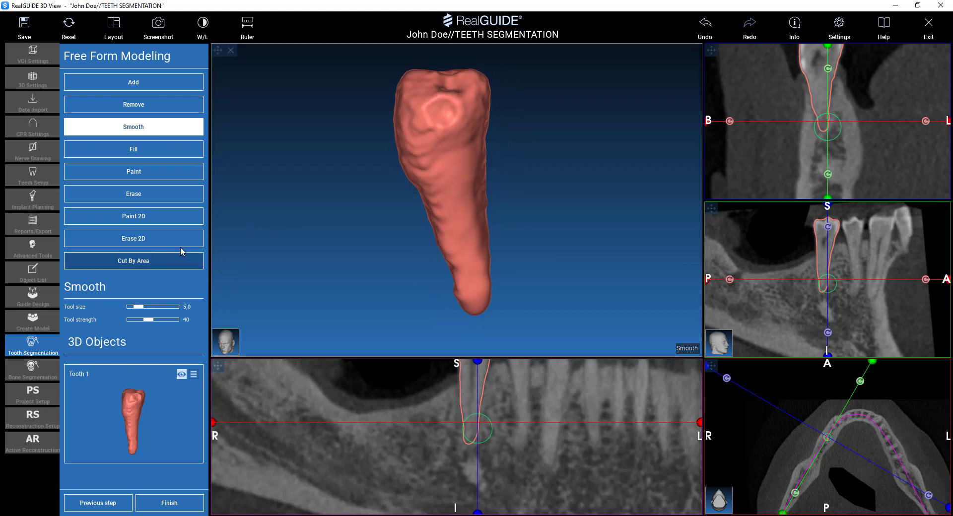
- Set the Smooth tool to size 6,6 and strength 28, then tilt Tooth 1 to view its crown
drag(139, 308, 142, 306)
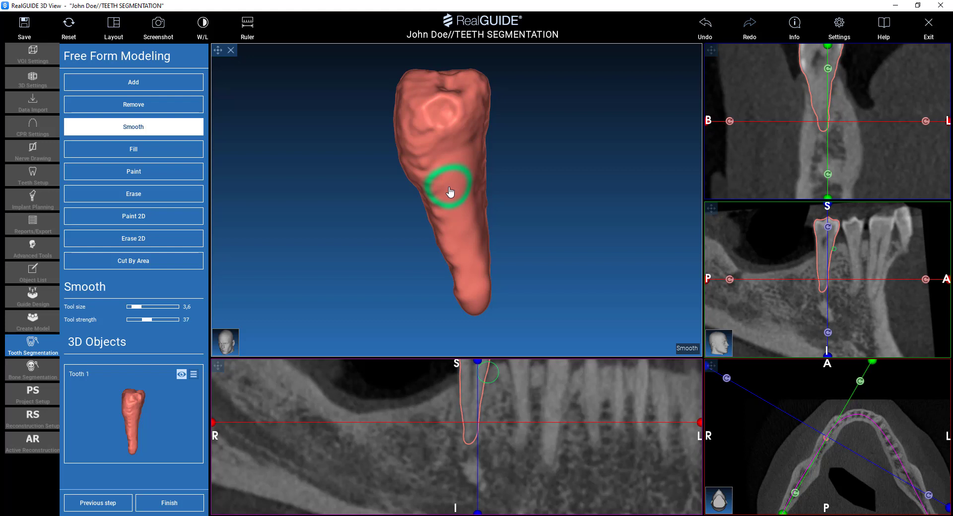
scroll(449, 192, up, 3)
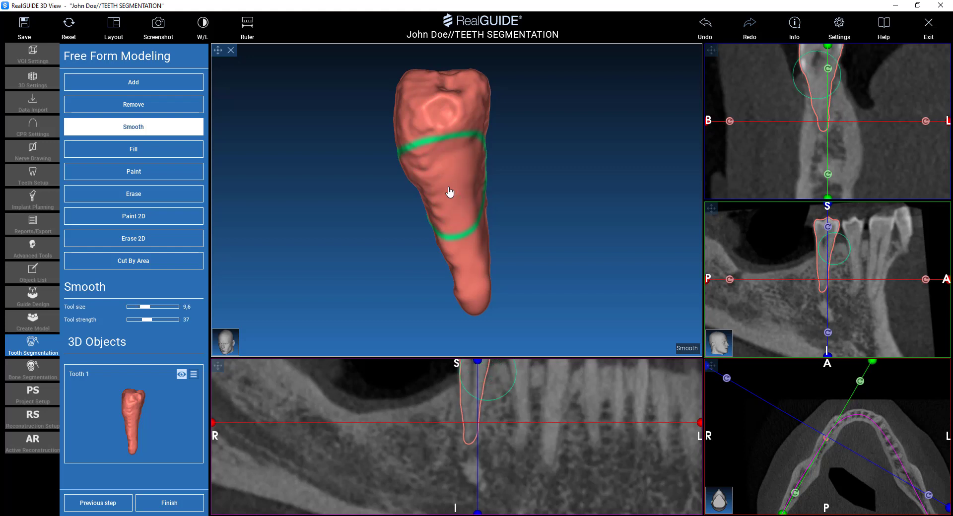
scroll(449, 192, up, 8)
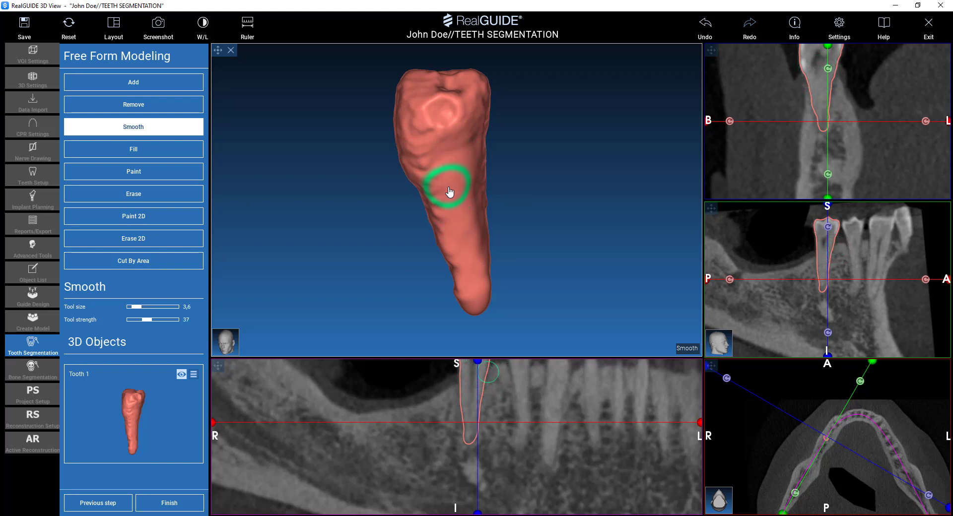
scroll(450, 192, down, 6)
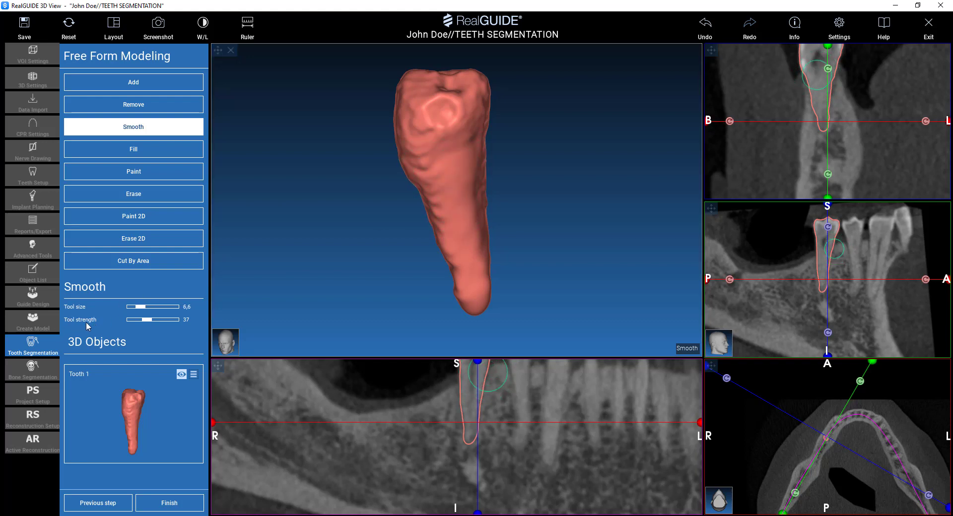
ctrl+scroll(456, 160, down, 4)
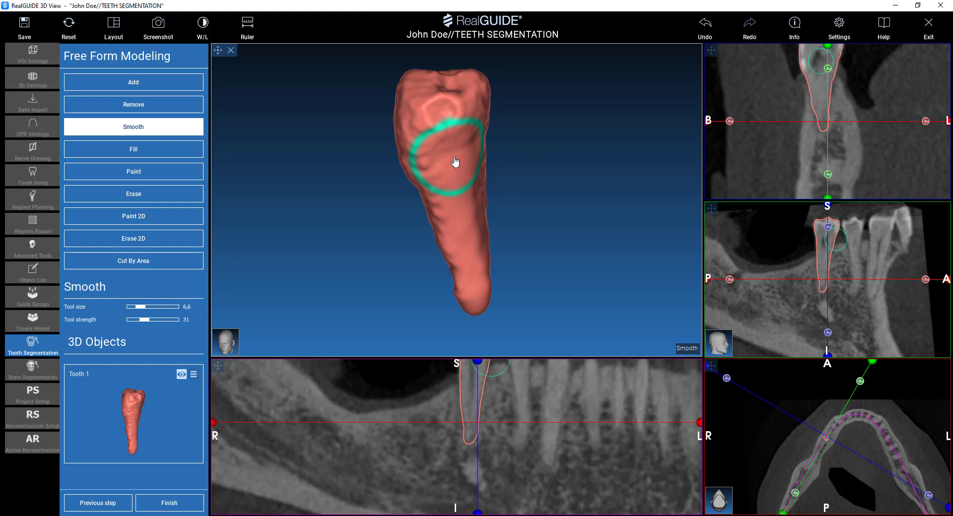
ctrl+scroll(456, 160, up, 4)
ctrl+scroll(456, 159, down, 3)
shift+scroll(455, 158, up, 3)
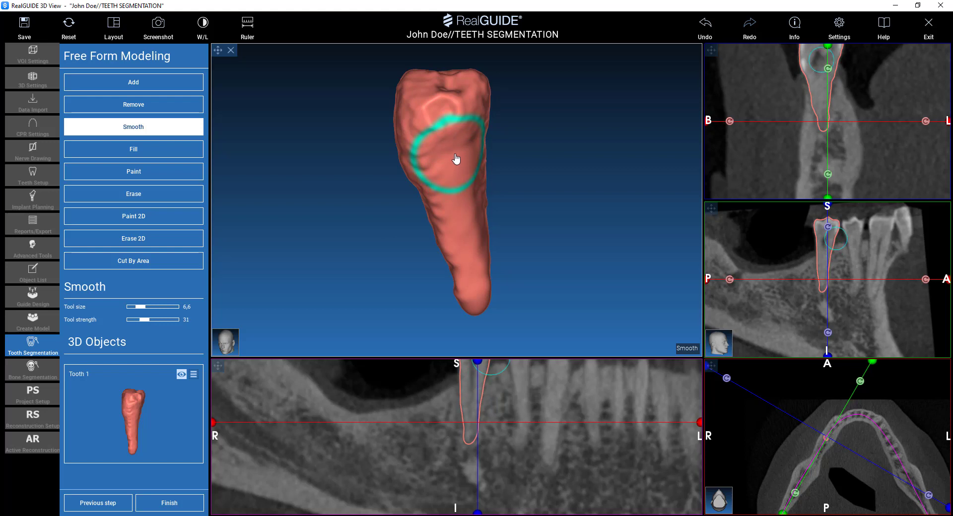
shift+scroll(456, 159, down, 6)
shift+scroll(456, 158, down, 3)
shift+scroll(456, 158, up, 4)
shift+scroll(456, 158, down, 2)
drag(391, 278, 243, 353)
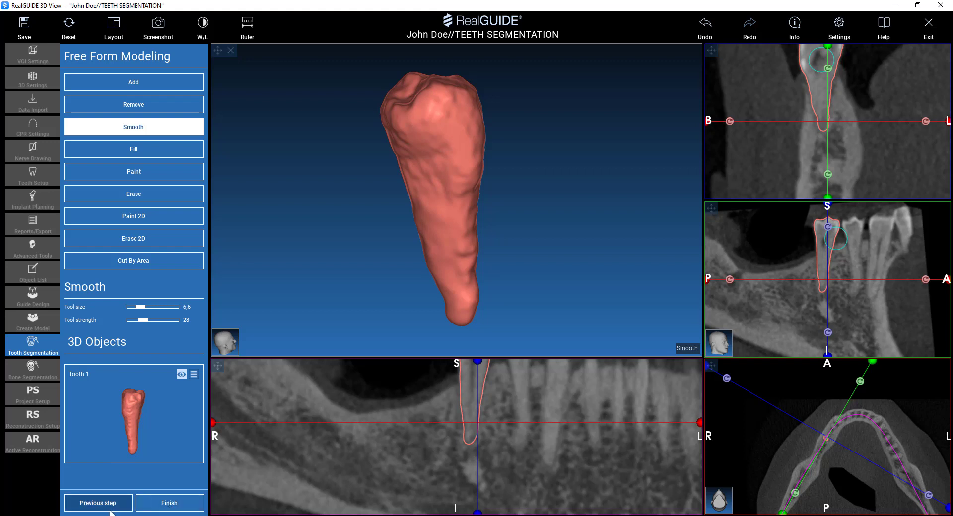
- Start a second tooth segmentation and move the panoramic slice to the impacted back molar
click(96, 503)
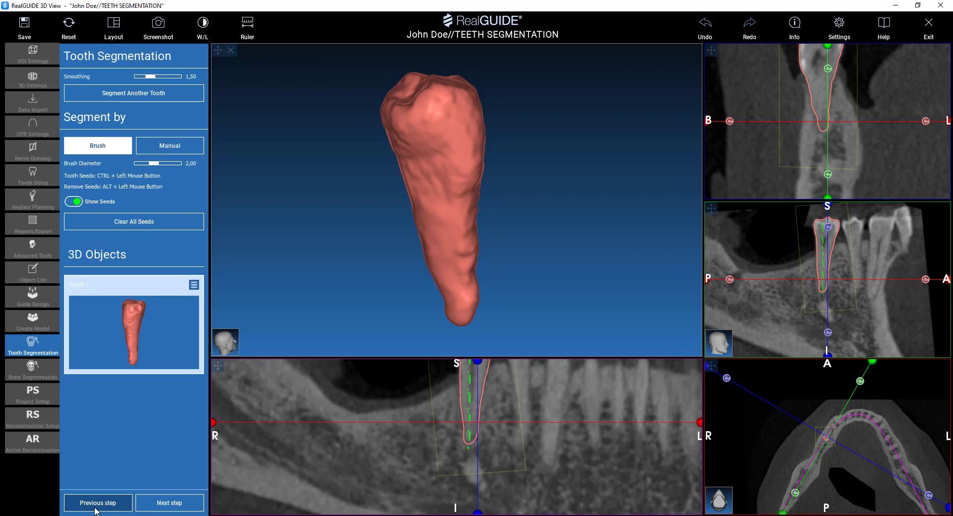
click(127, 94)
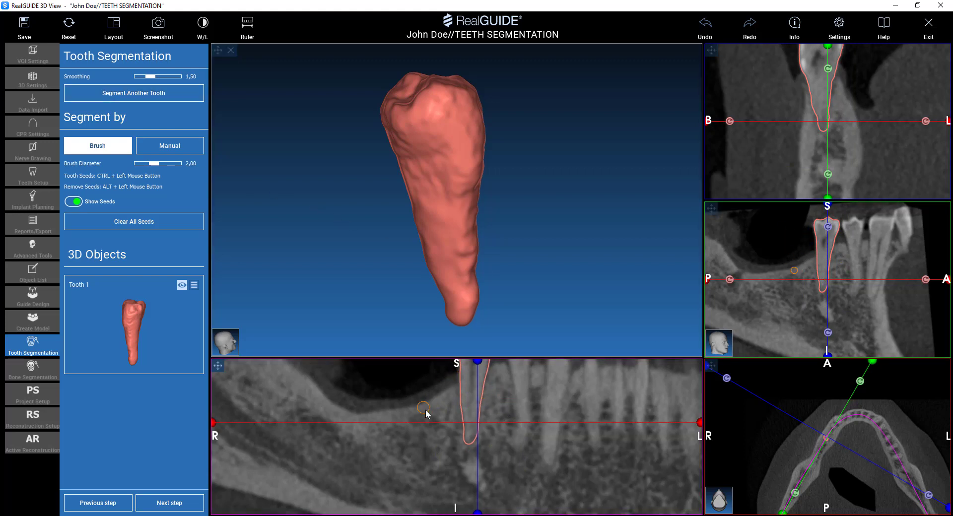
right_drag(425, 412, 444, 470)
middle_drag(407, 440, 413, 447)
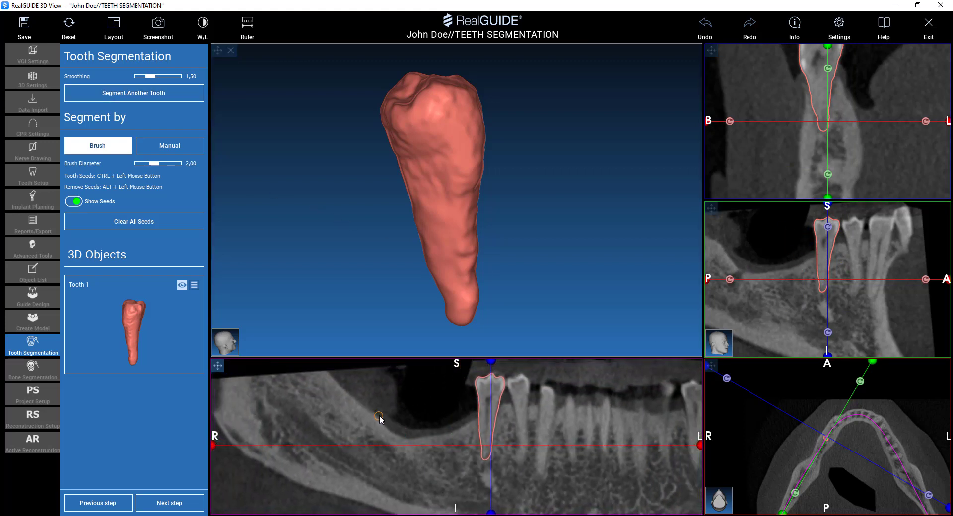
click(353, 413)
click(365, 412)
scroll(365, 426, down, 6)
scroll(366, 427, up, 4)
scroll(343, 418, down, 10)
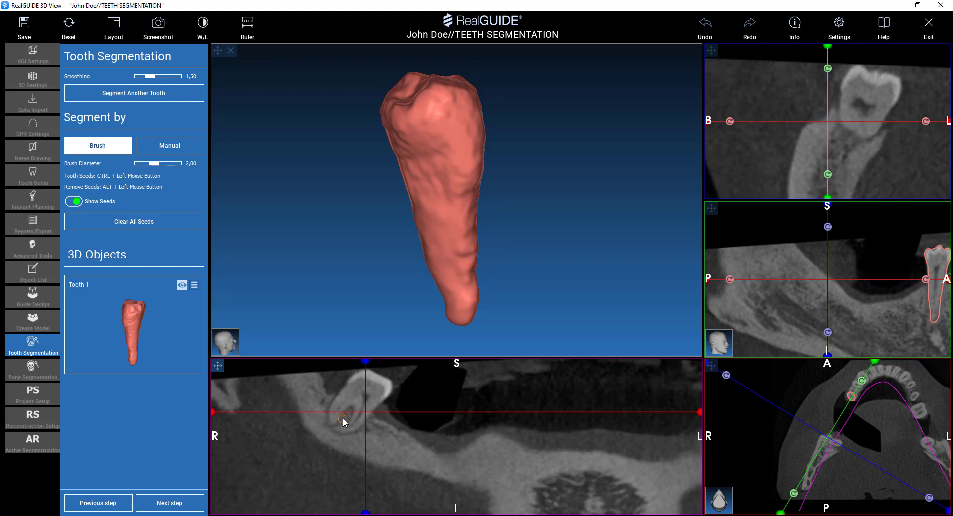
middle_drag(344, 418, 381, 446)
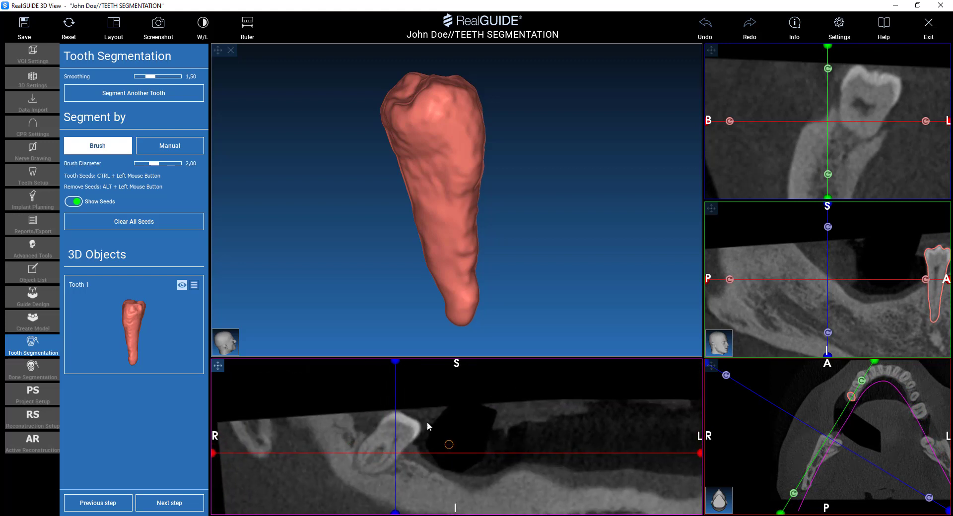
scroll(364, 464, down, 4)
scroll(364, 464, up, 3)
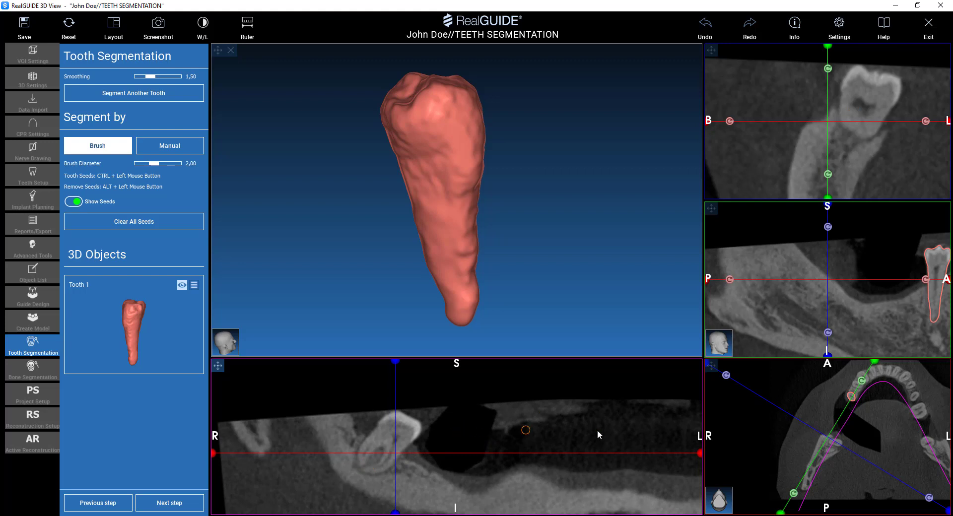
- Align the slice axes along the tilted molar and paint tooth seeds along it
click(852, 122)
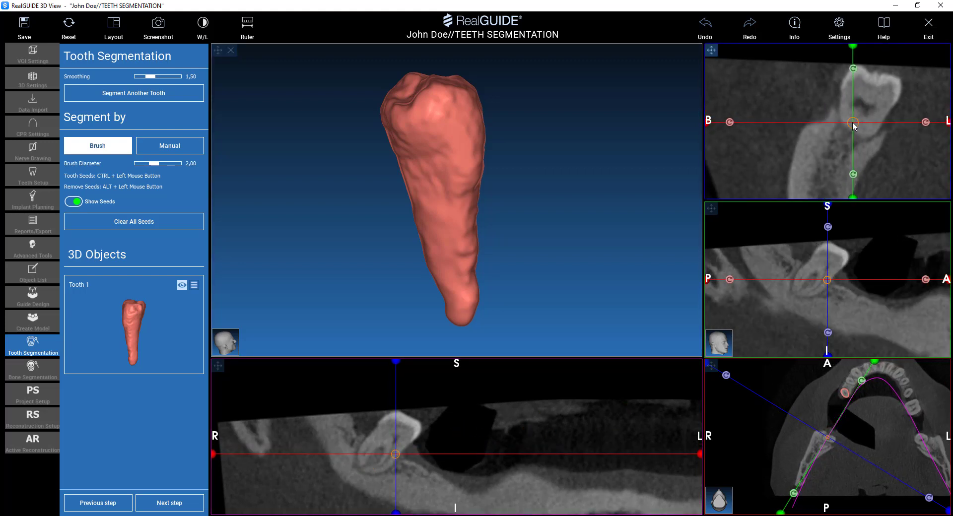
drag(828, 231, 863, 223)
drag(825, 281, 821, 273)
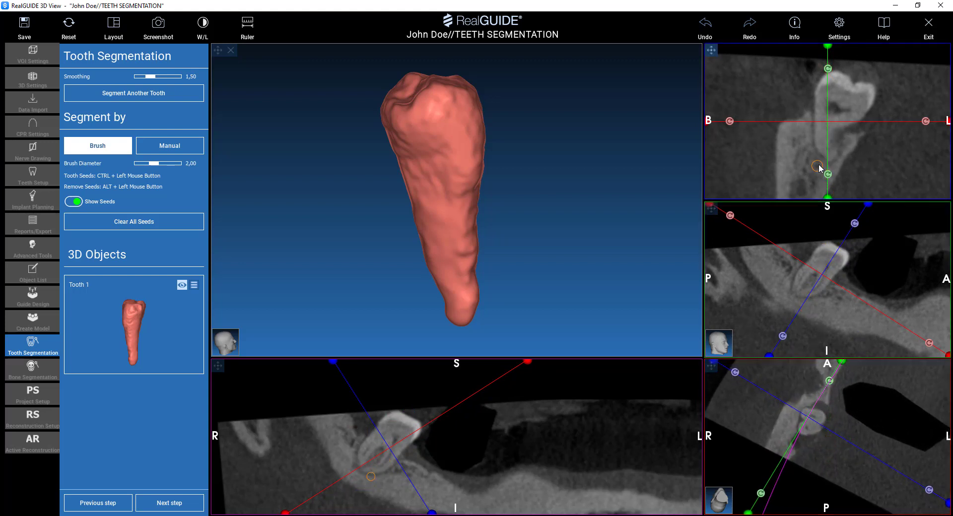
drag(827, 69, 838, 68)
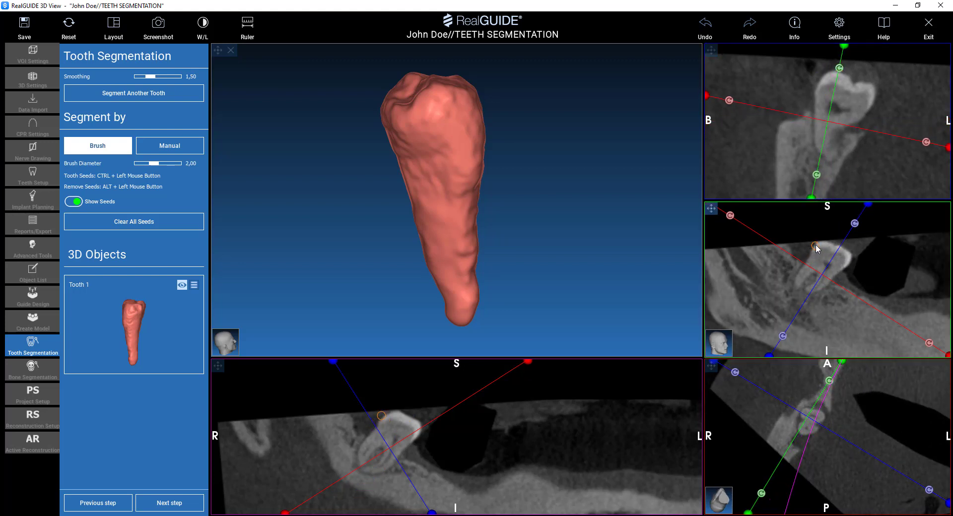
mouse_move(816, 247)
ctrl+mouse_down()
mouse_move(793, 282)
mouse_move(799, 293)
mouse_move(811, 275)
mouse_move(812, 301)
mouse_move(852, 270)
mouse_move(854, 255)
mouse_move(839, 244)
mouse_move(810, 249)
ctrl+mouse_up()
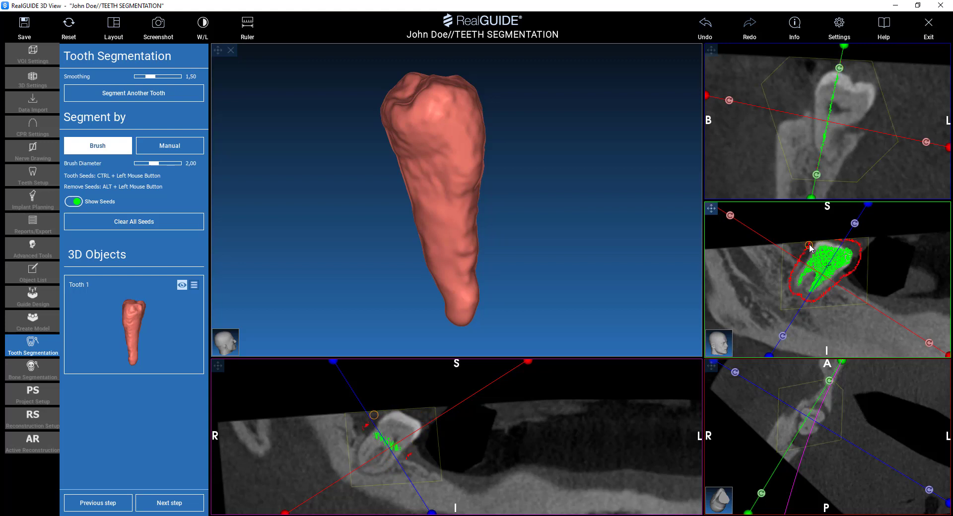
- Hide Tooth 1 and rotate and zoom the 3D view onto the new Tooth 2 molar
click(182, 285)
drag(461, 269, 510, 269)
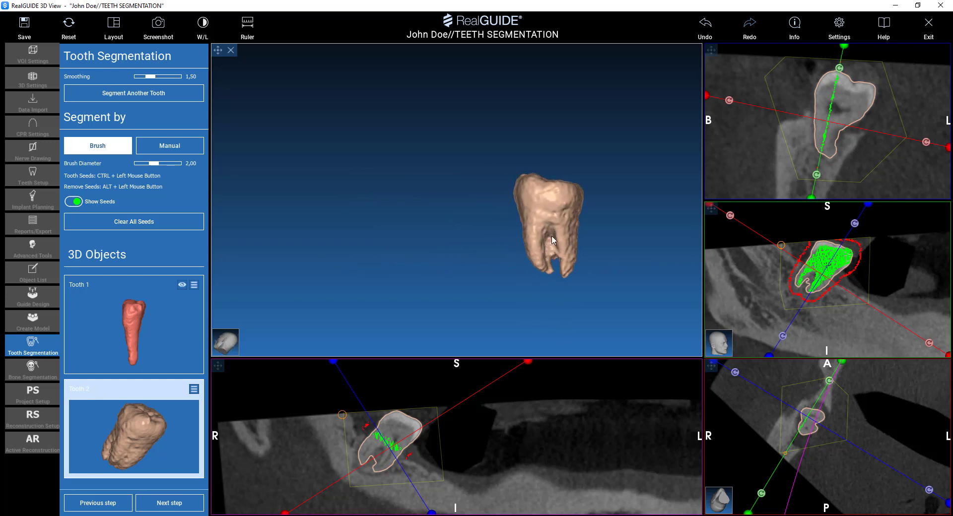
scroll(551, 253, up, 5)
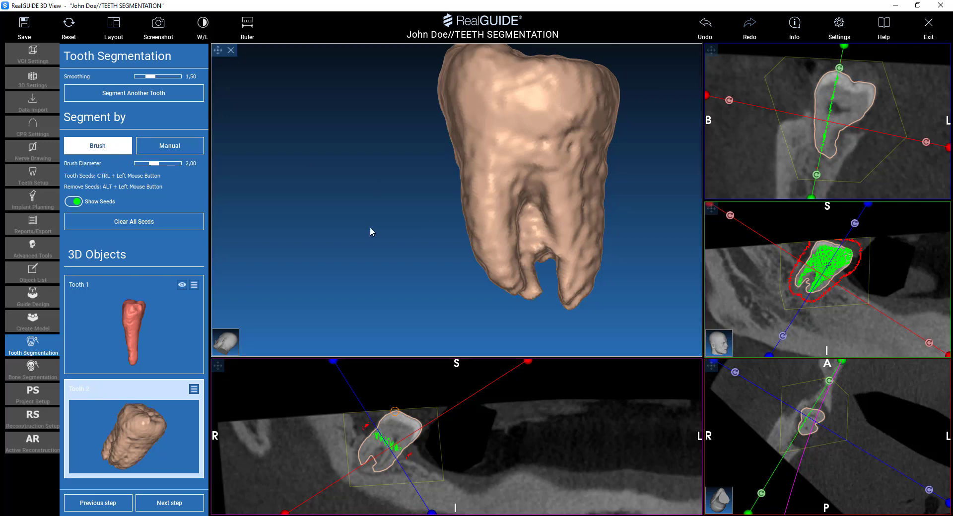
- In Manual mode, add tooth seeds near the molar's root tip to lengthen Tooth 2's root
click(168, 147)
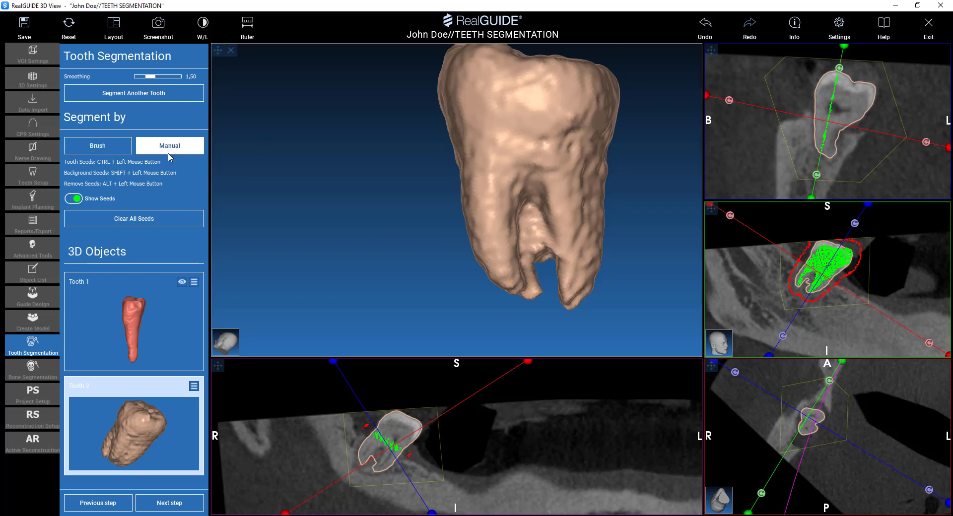
right_drag(379, 472, 391, 392)
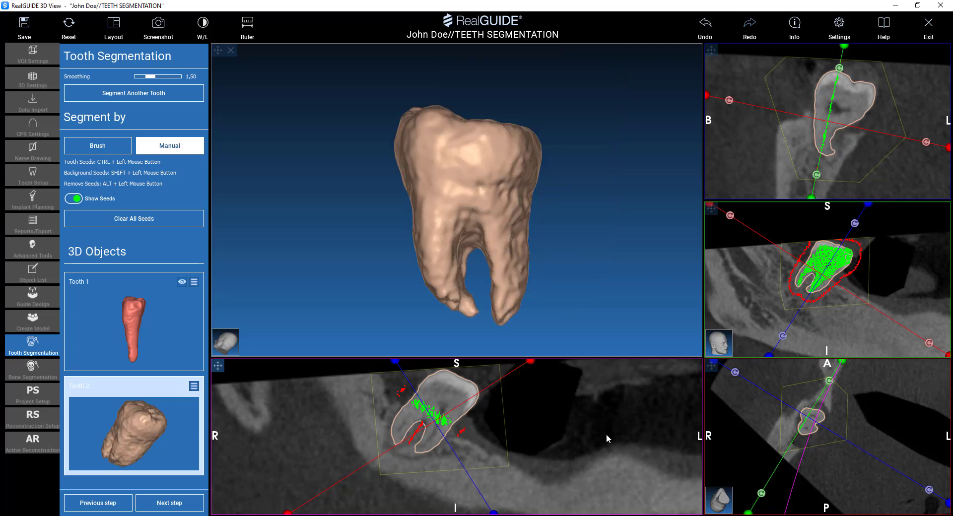
scroll(481, 463, down, 5)
scroll(481, 463, up, 4)
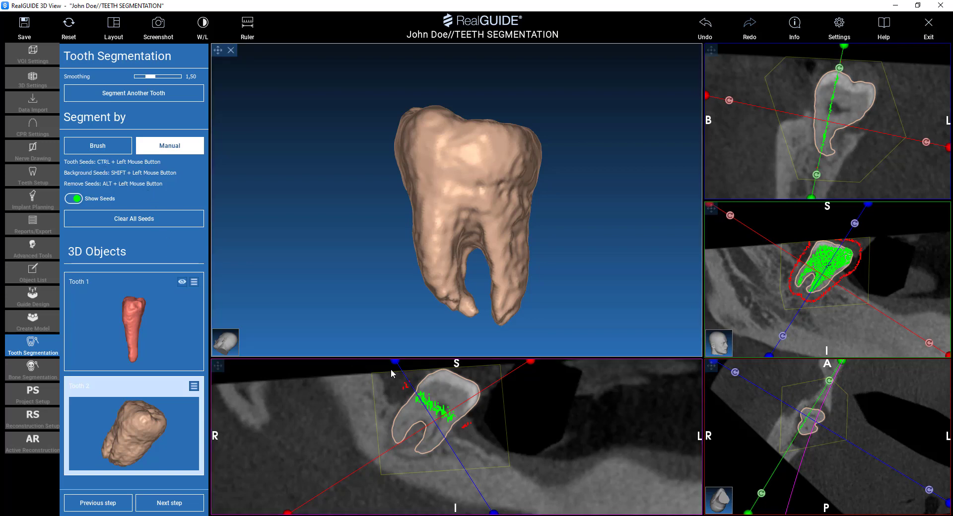
ctrl+drag(419, 451, 404, 453)
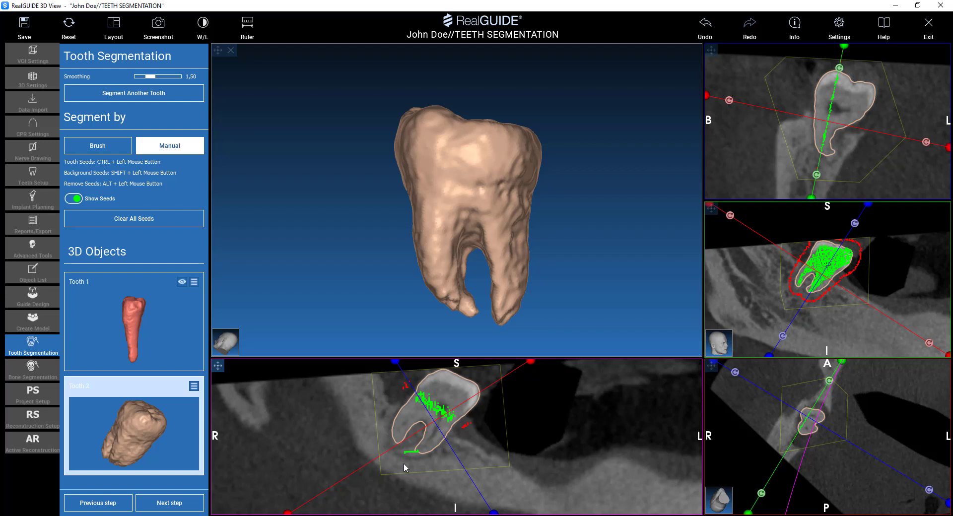
drag(520, 276, 579, 276)
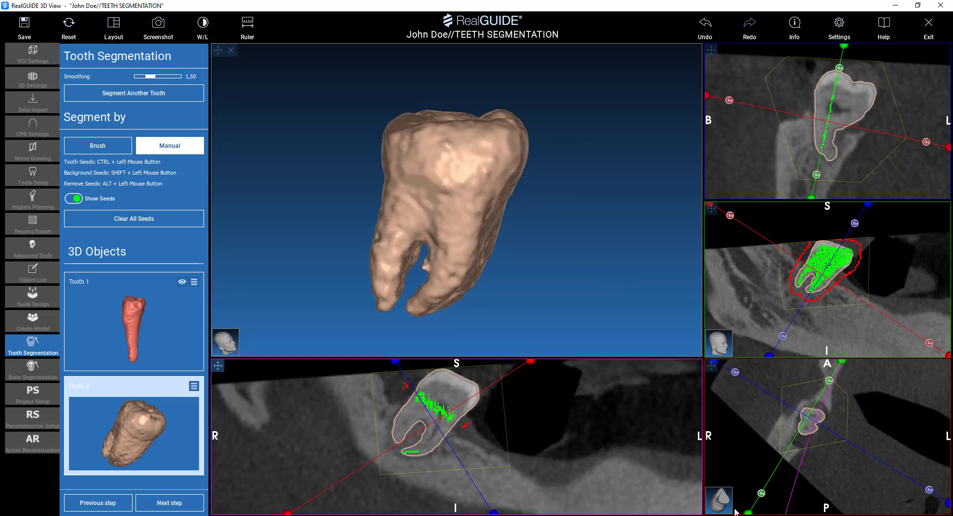
- Zoom the axial slice onto Tooth 2 and scroll through slices to verify the outline
right_drag(810, 423, 824, 364)
scroll(845, 444, down, 4)
scroll(848, 444, up, 5)
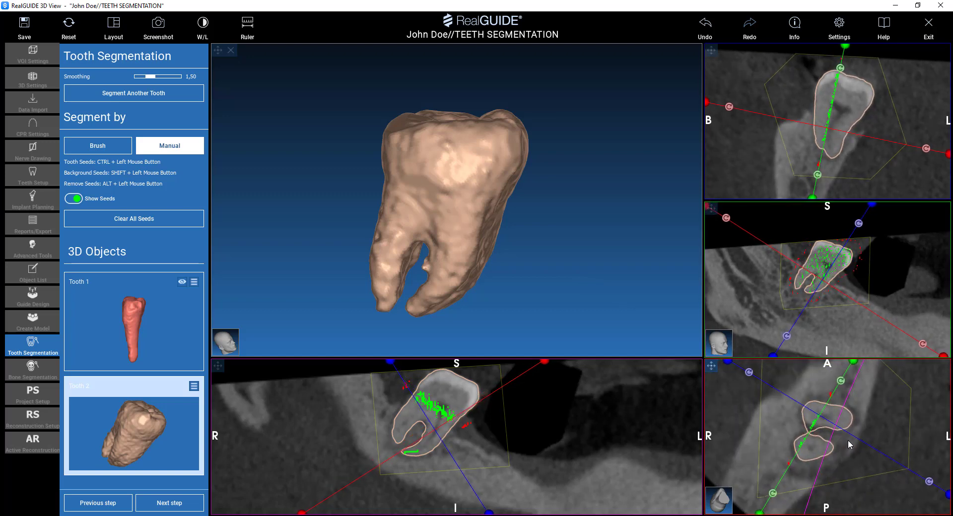
scroll(850, 437, up, 5)
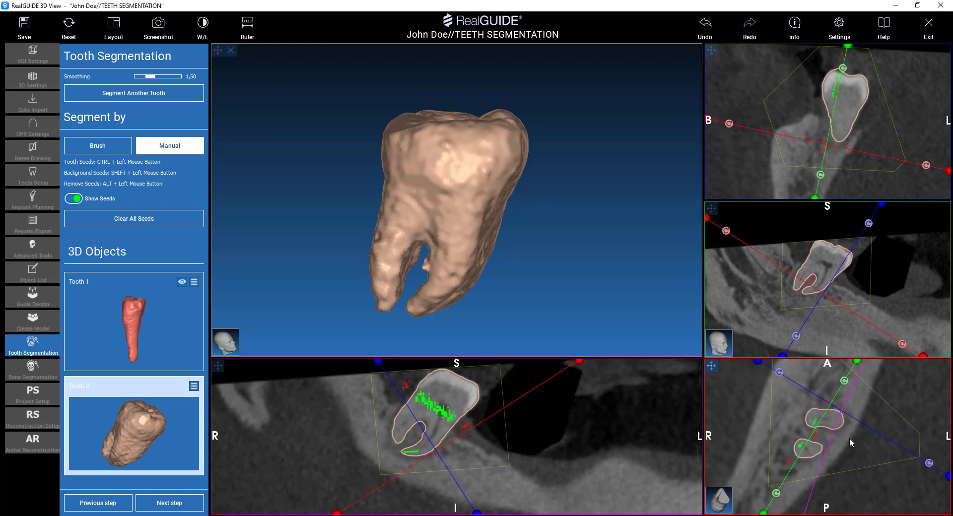
scroll(843, 440, down, 5)
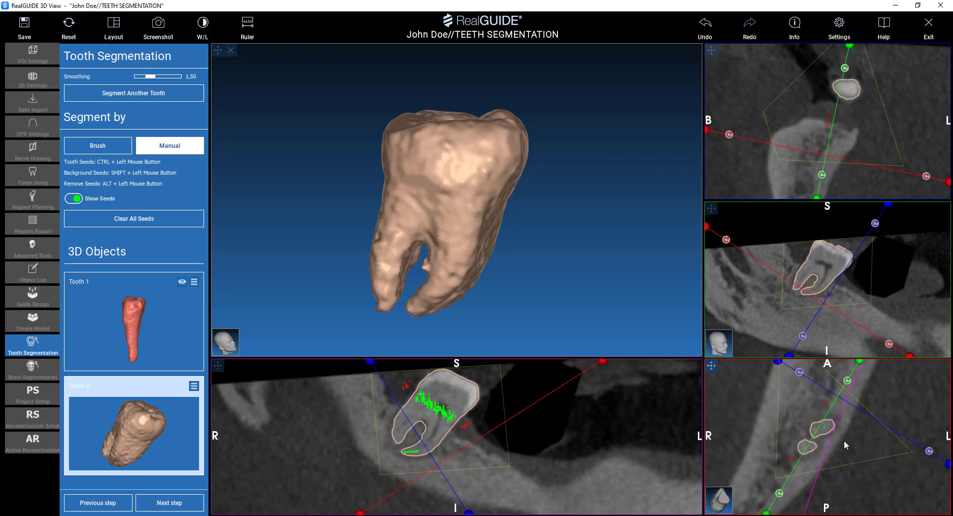
scroll(843, 439, down, 5)
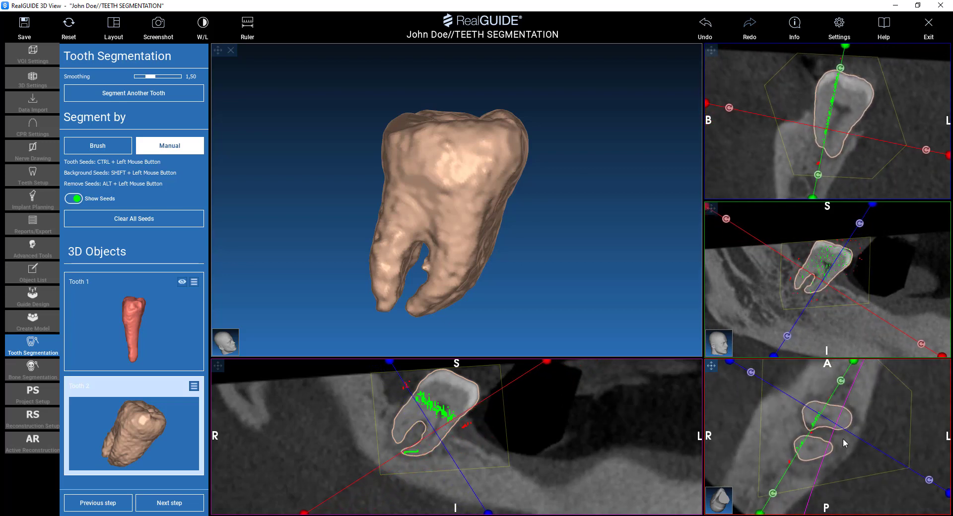
scroll(841, 440, down, 4)
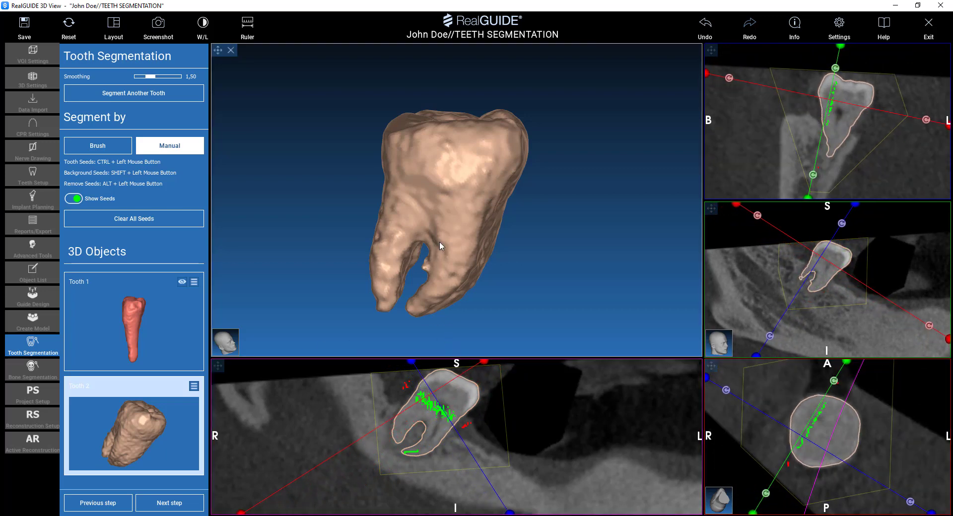
- Smooth Tooth 2's surface between its roots using Smooth at size 3,5 and strength 22
click(169, 504)
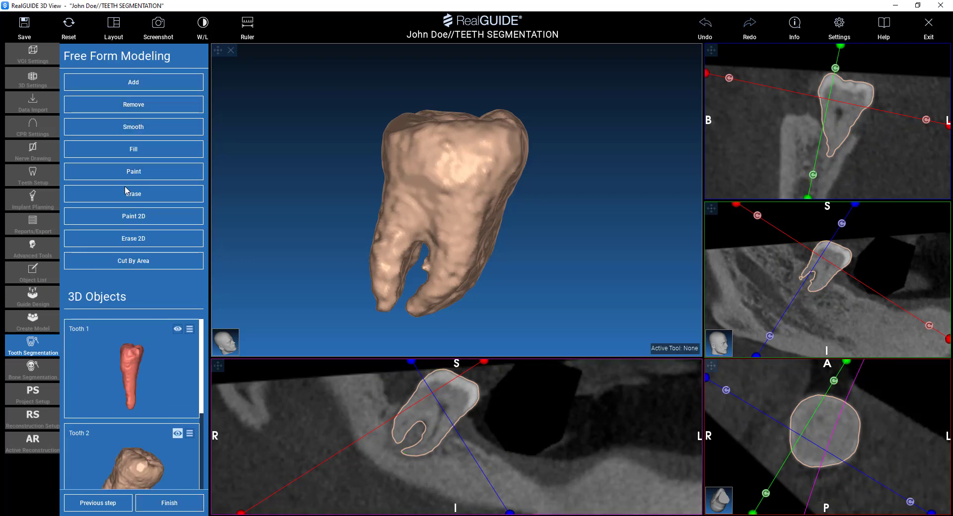
click(134, 127)
drag(278, 294, 442, 303)
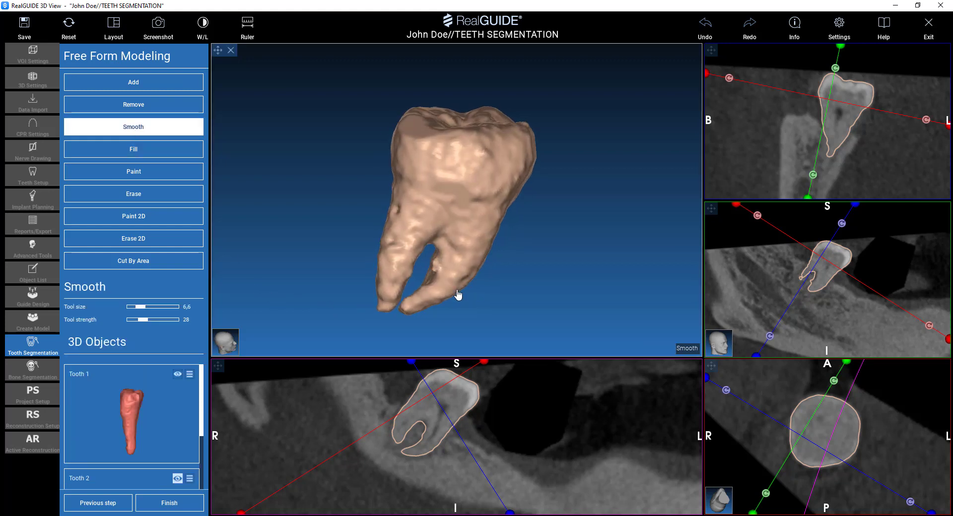
ctrl+scroll(444, 273, down, 5)
ctrl+scroll(443, 272, up, 3)
shift+scroll(443, 271, down, 1)
click(436, 267)
- Magnify the axial slice around the roots and rotate Tooth 2 about its vertical axis
click(832, 440)
right_drag(842, 488, 843, 441)
scroll(845, 456, down, 5)
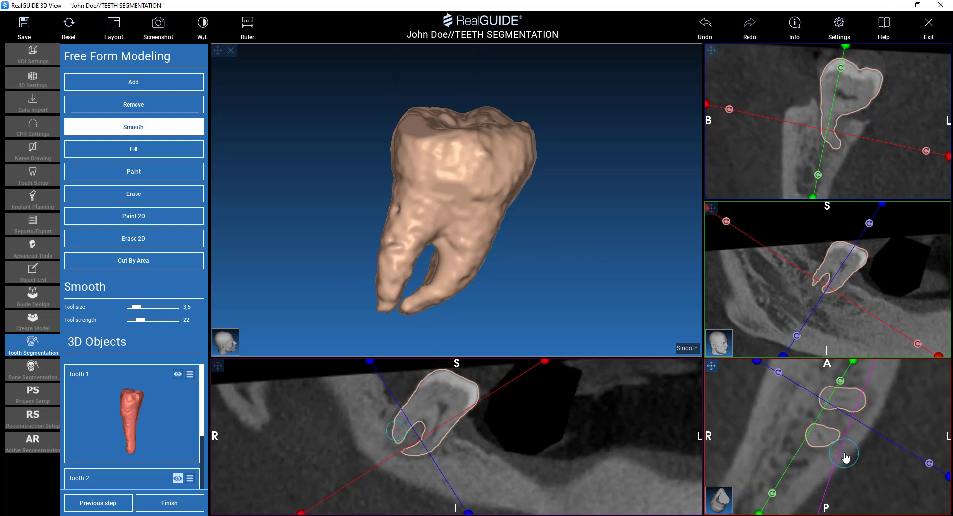
scroll(845, 458, down, 4)
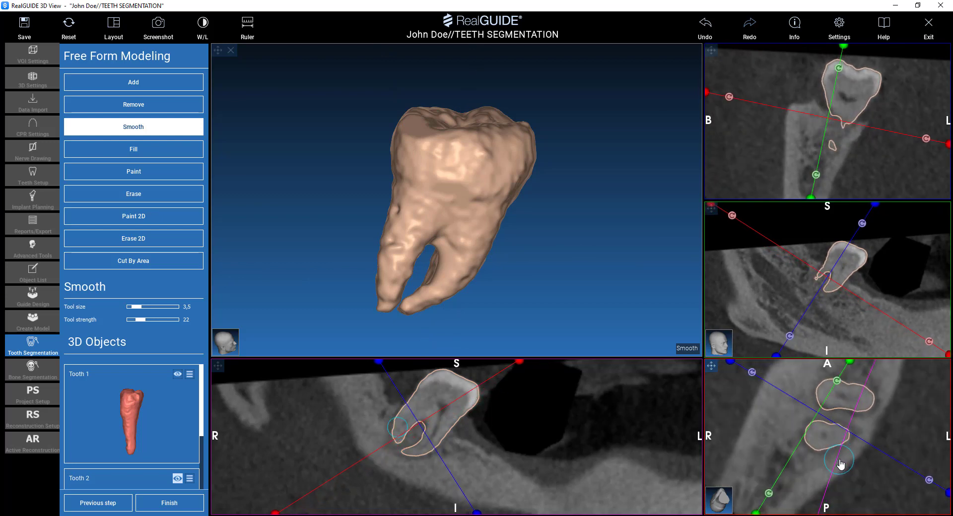
scroll(840, 463, down, 3)
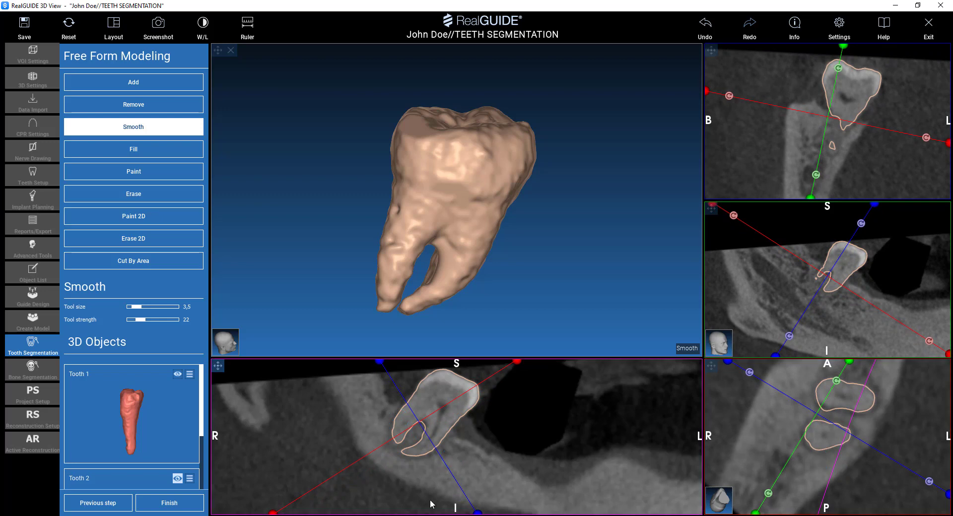
drag(340, 207, 616, 232)
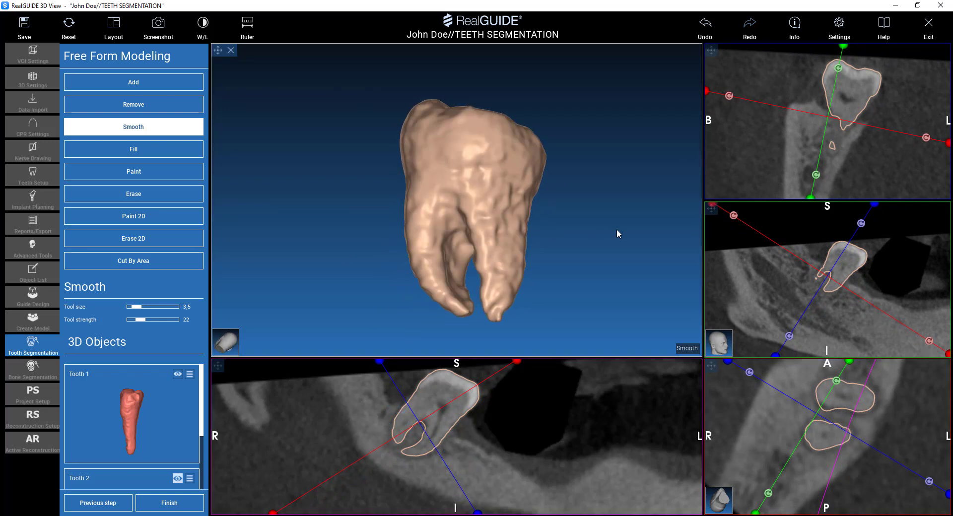
click(106, 149)
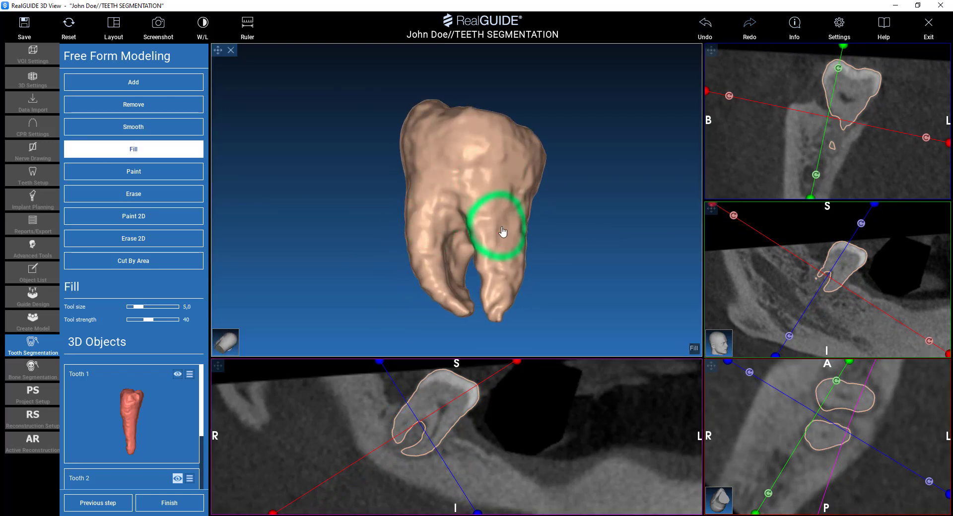
drag(513, 285, 453, 227)
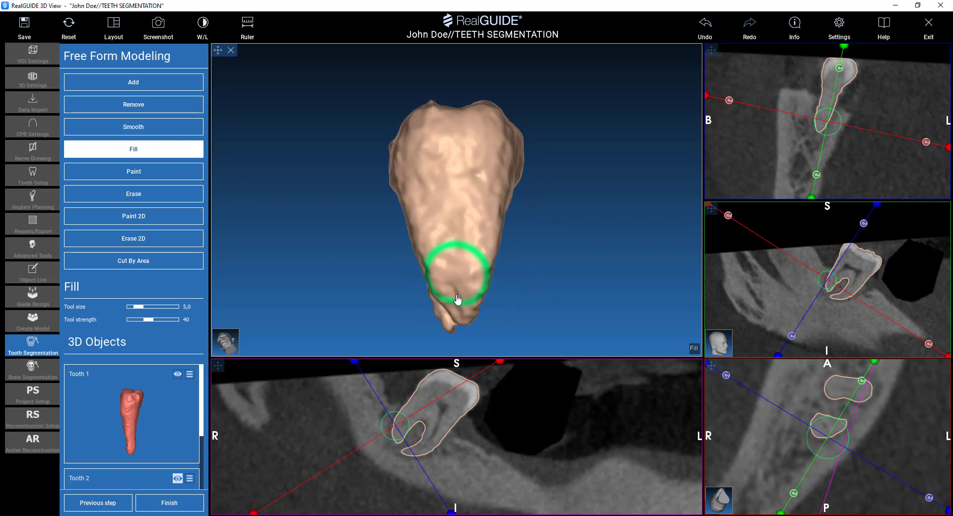
drag(440, 280, 619, 312)
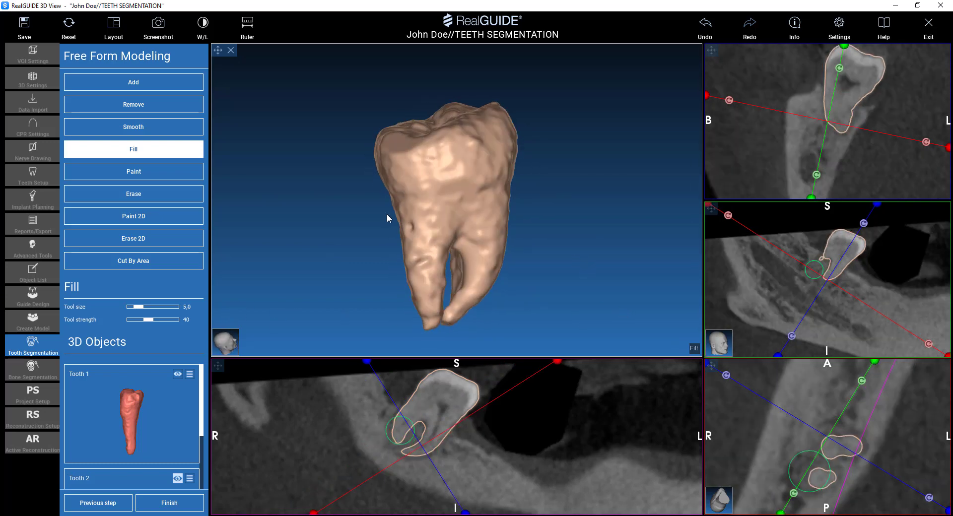
mouse_move(325, 287)
mouse_down()
mouse_move(534, 272)
mouse_move(631, 233)
mouse_move(602, 169)
mouse_move(581, 272)
mouse_move(119, 294)
mouse_move(258, 283)
mouse_move(299, 221)
mouse_up()
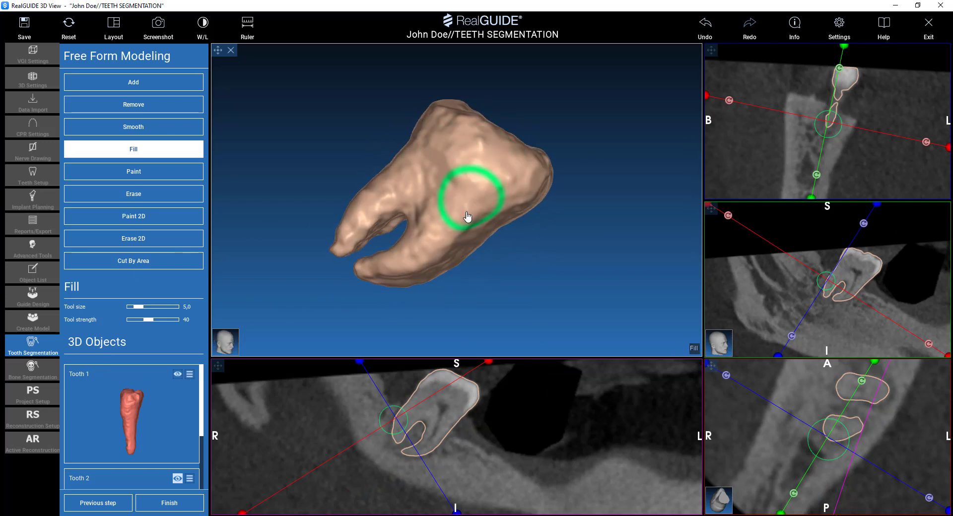
drag(567, 268, 403, 173)
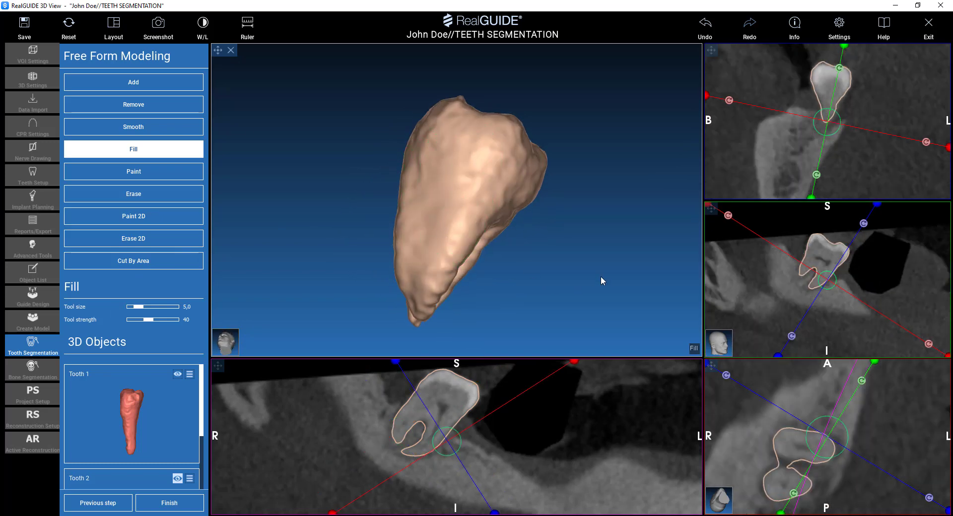
drag(593, 278, 427, 199)
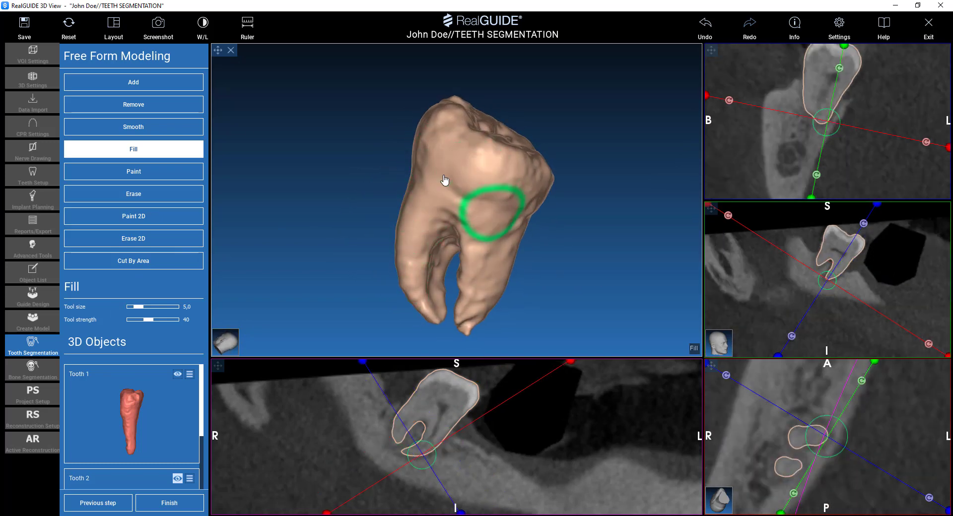
mouse_move(521, 207)
mouse_down()
mouse_move(382, 226)
mouse_move(333, 275)
mouse_up()
drag(609, 265, 606, 295)
scroll(769, 114, up, 8)
scroll(768, 118, up, 10)
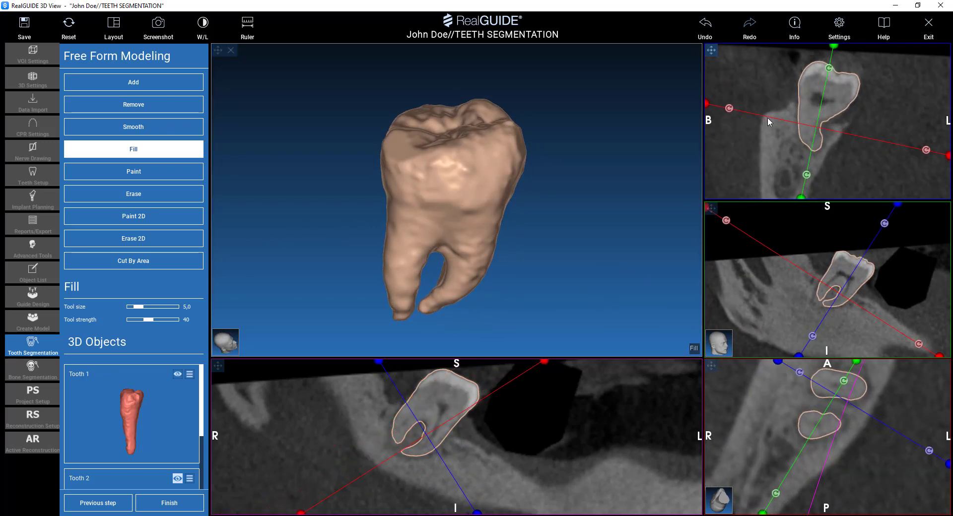
scroll(766, 125, down, 6)
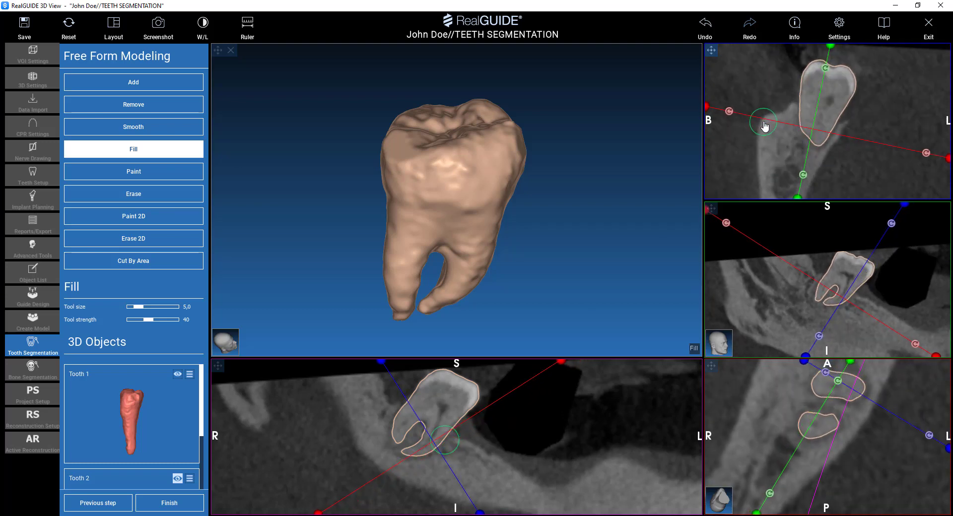
scroll(763, 122, down, 2)
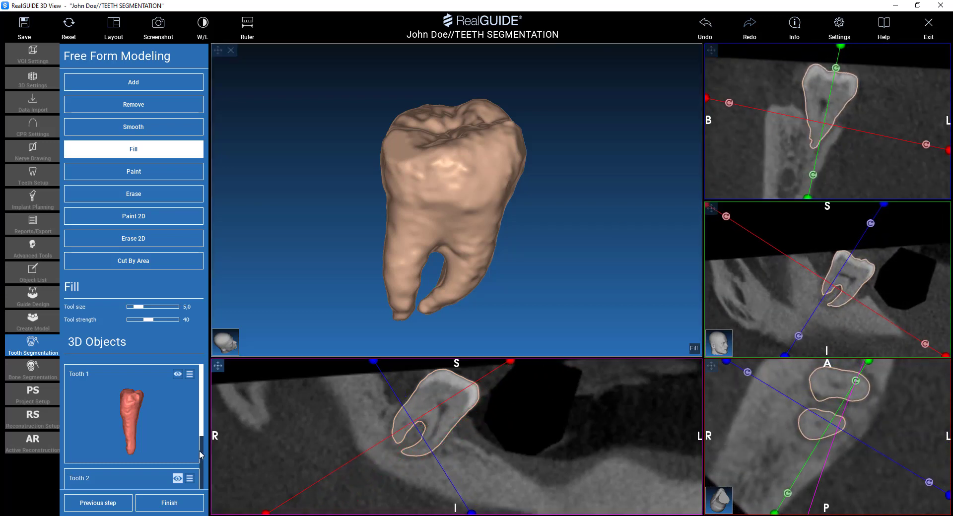
- Finish segmentation and save it, overwriting the existing TEETH SEGMENTATION project
click(169, 502)
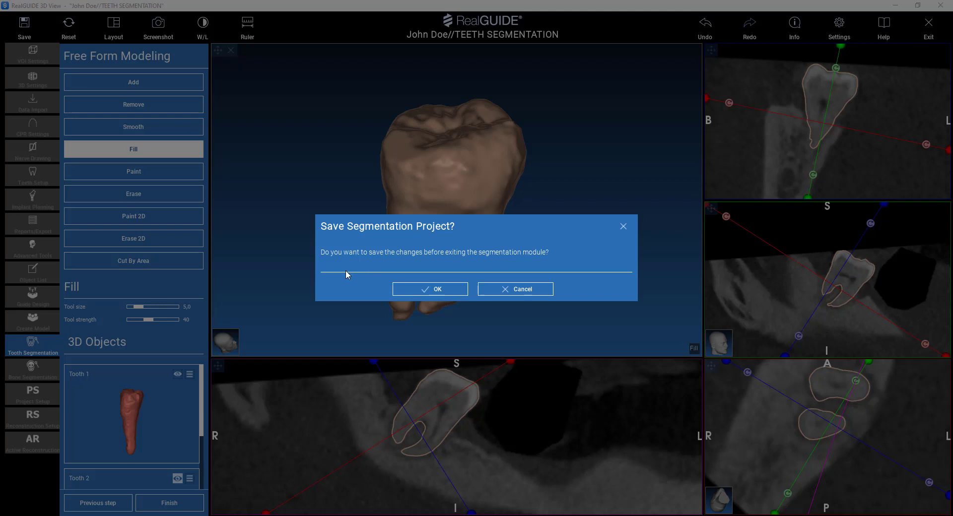
click(437, 290)
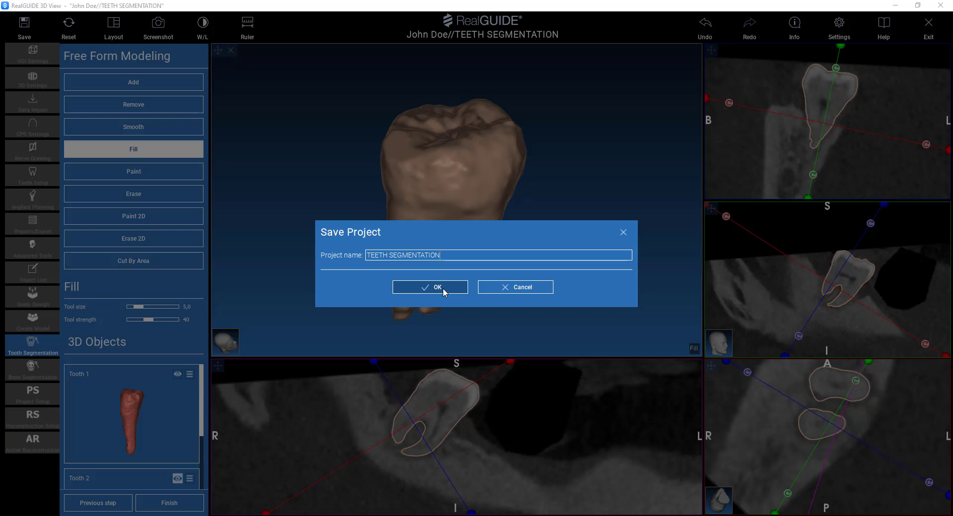
click(443, 288)
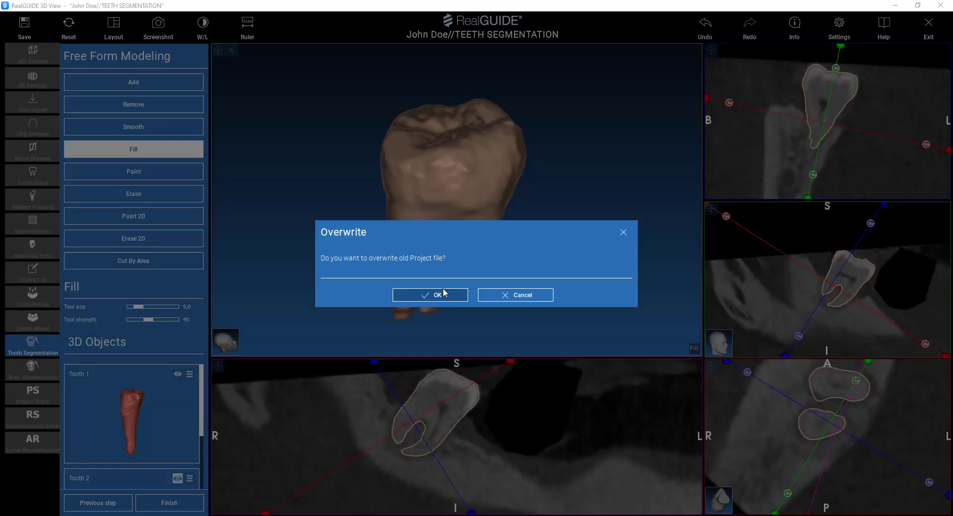
click(440, 295)
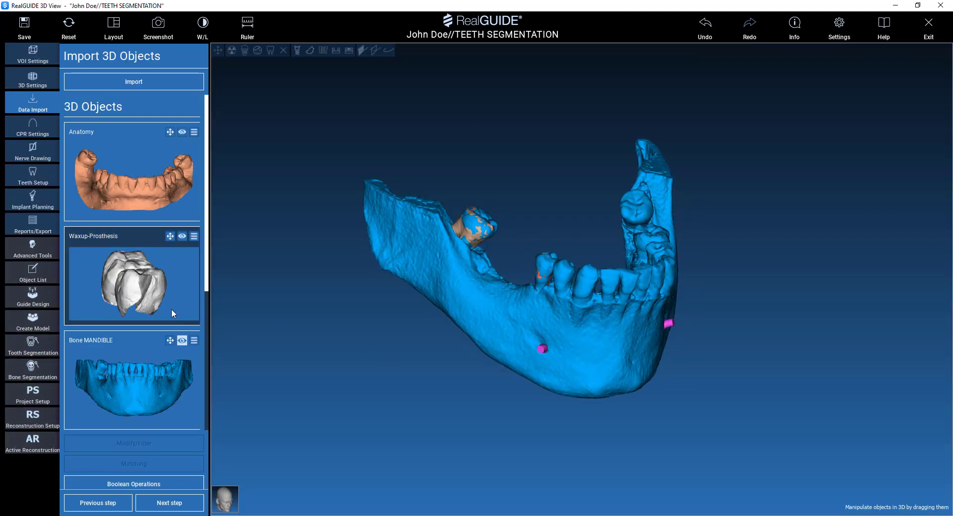
- Recolor Tooth 2 from its tan shade to yellow with Change Color
scroll(171, 308, down, 5)
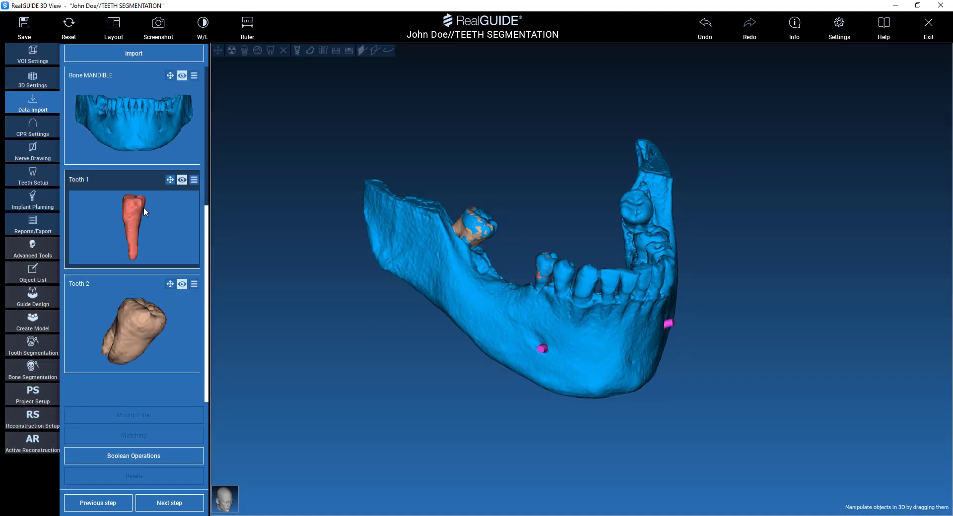
click(194, 284)
click(230, 312)
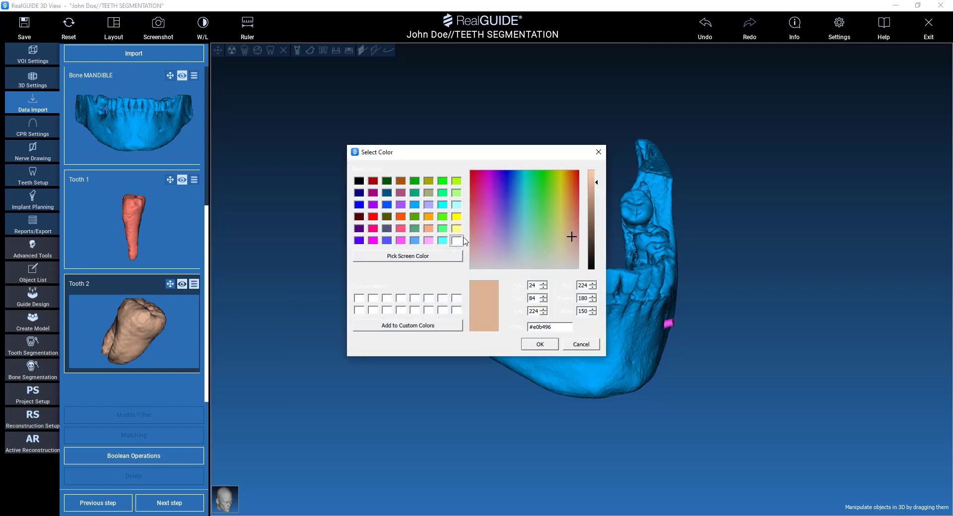
click(456, 217)
click(538, 344)
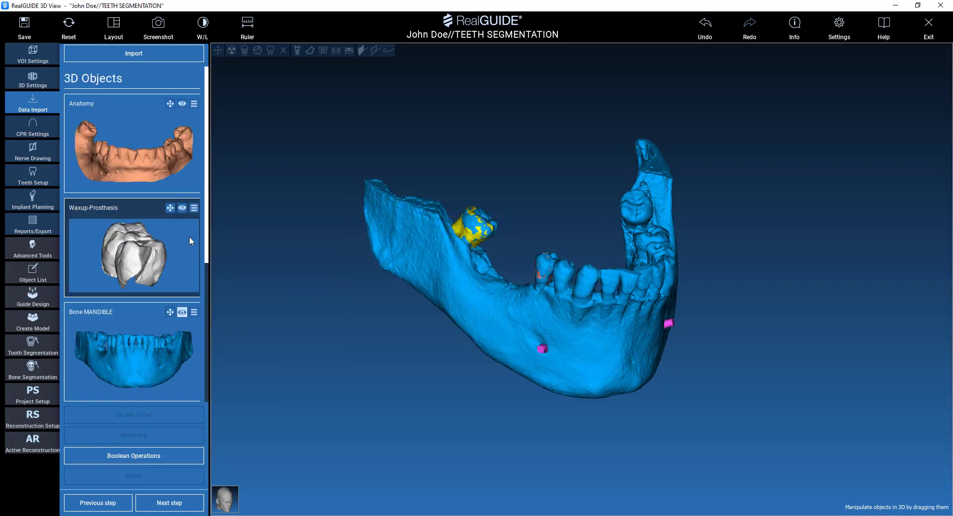
scroll(168, 292, down, 5)
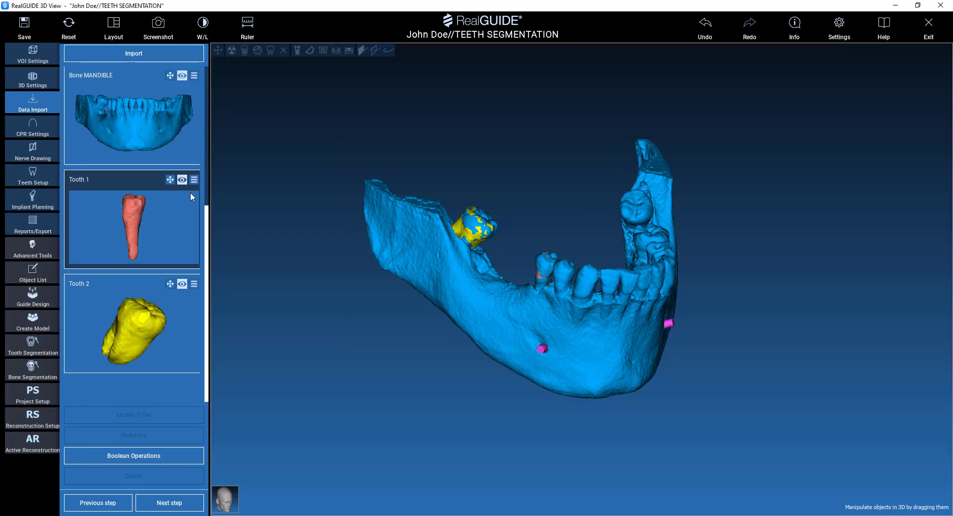
- Set the mandible bone model's transparency to 30%
right_click(410, 239)
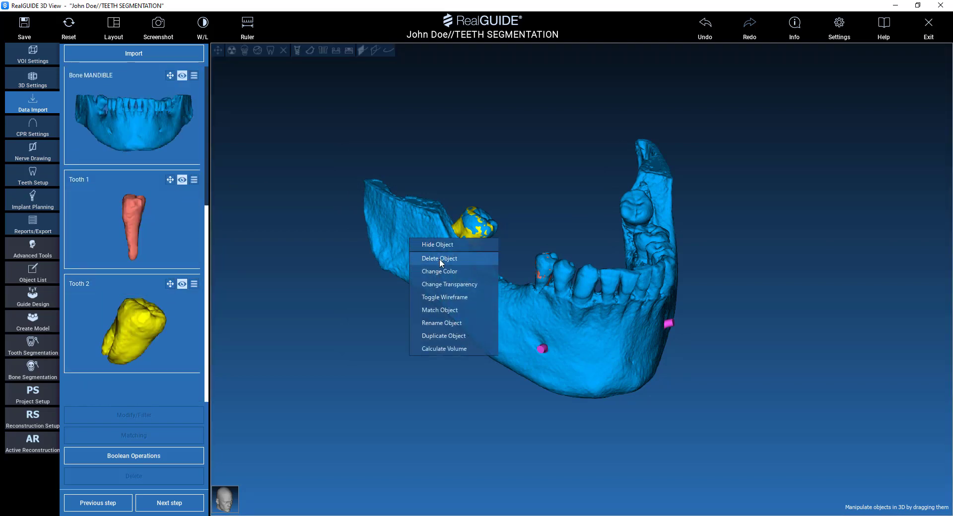
mouse_move(456, 284)
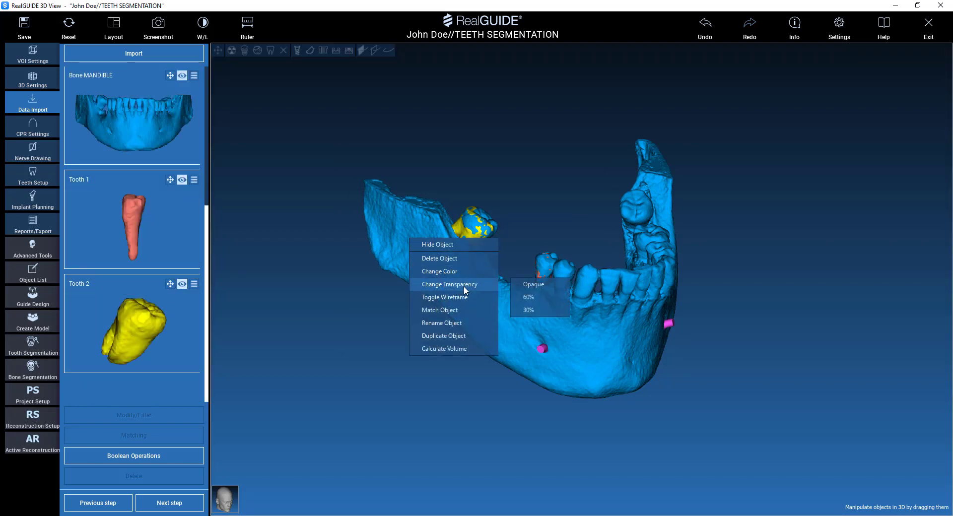
click(526, 308)
- Rotate the jaw to inspect it, then select the Bone MANDIBLE object
drag(678, 377, 762, 387)
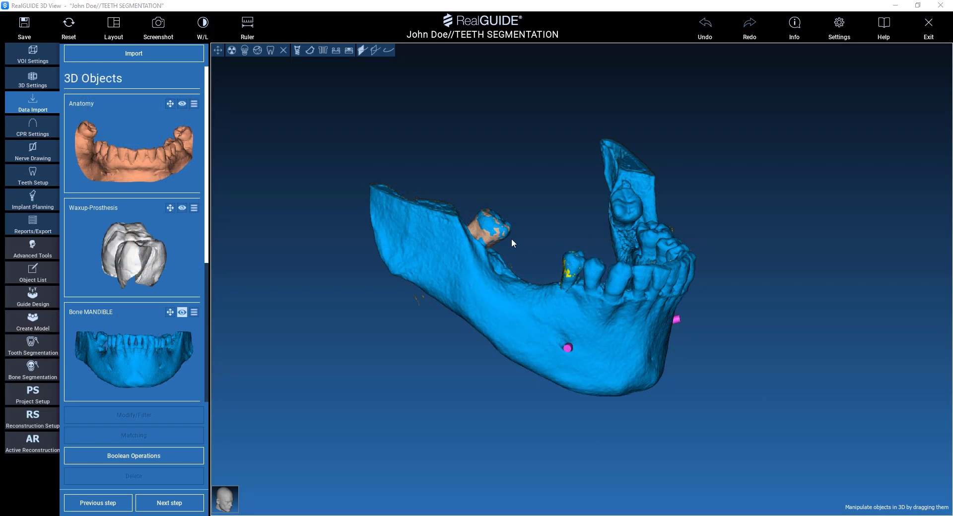
drag(558, 207, 487, 226)
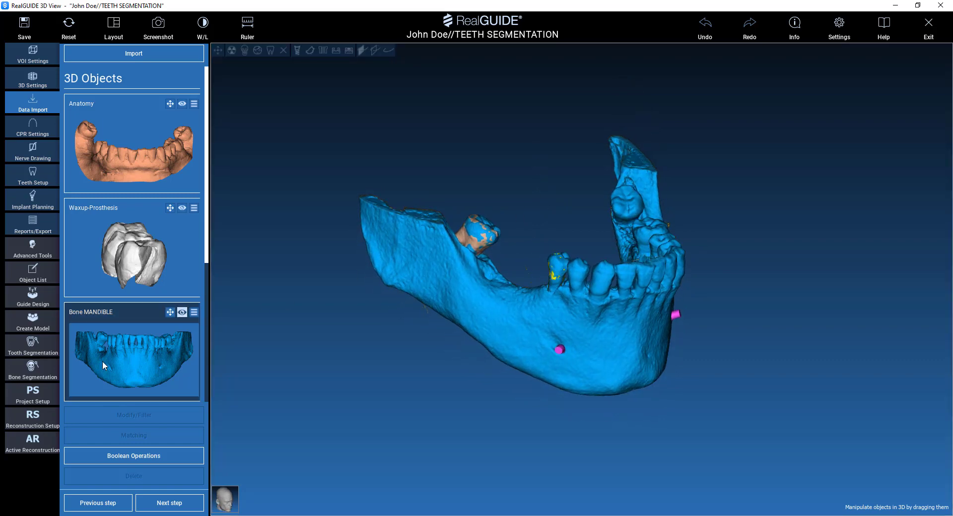
click(112, 346)
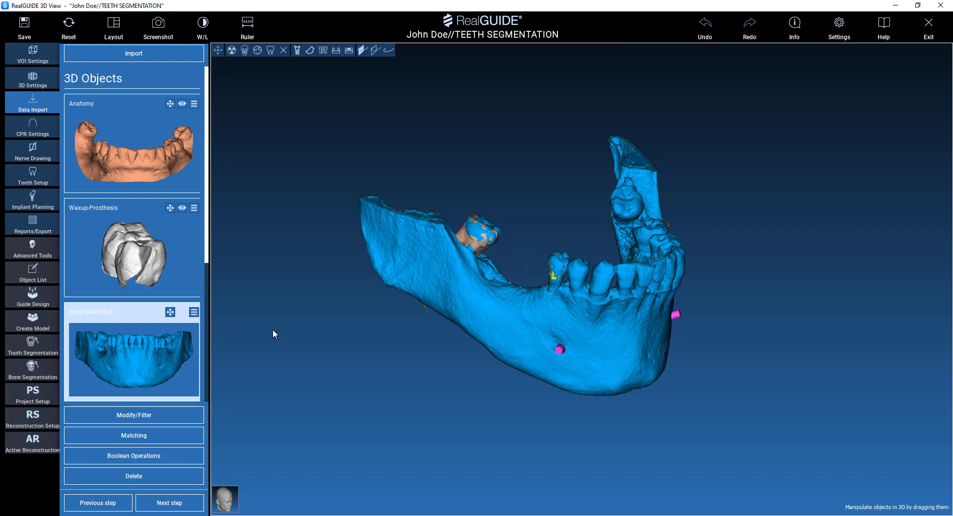
- Open Modify/Filter for Bone MANDIBLE and frame the view closely on the lone standing tooth
click(149, 416)
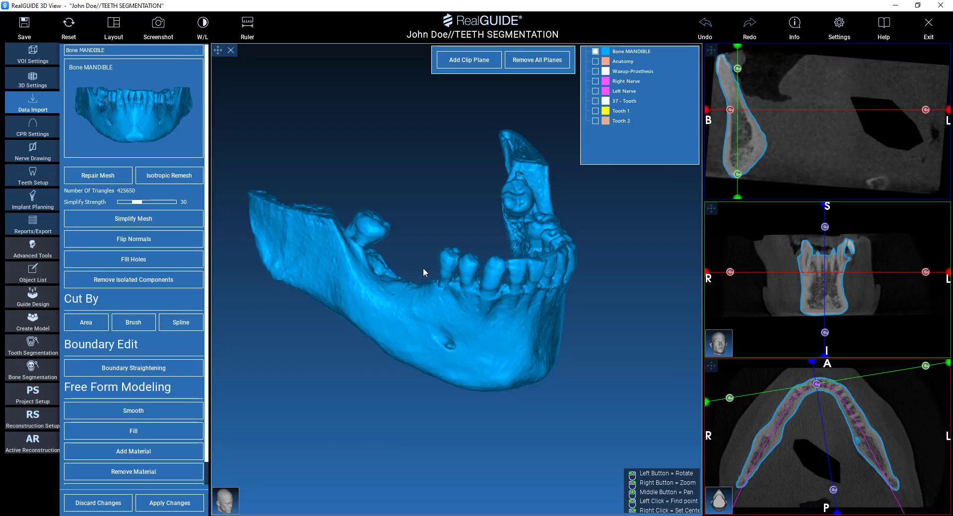
scroll(434, 272, up, 7)
scroll(441, 276, down, 2)
drag(443, 277, 336, 360)
middle_drag(335, 360, 596, 274)
drag(596, 274, 475, 223)
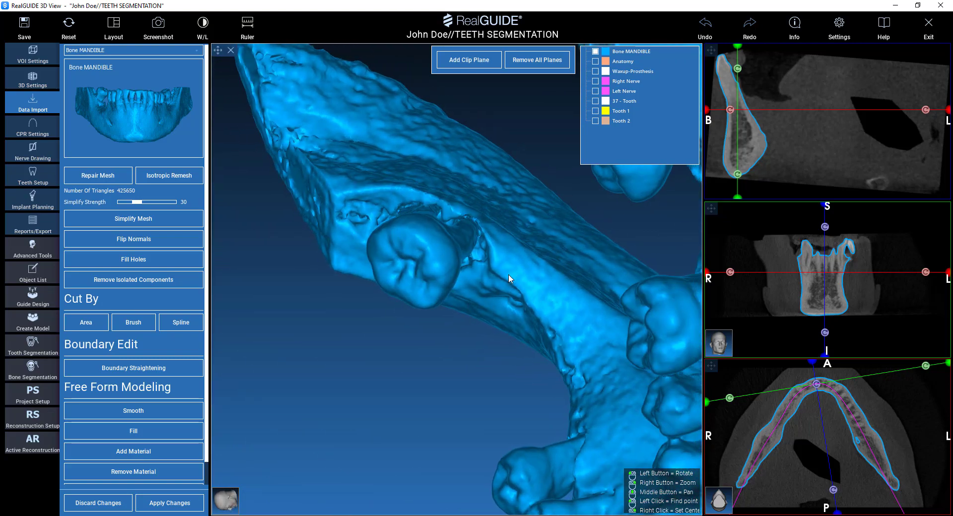
drag(426, 393, 369, 202)
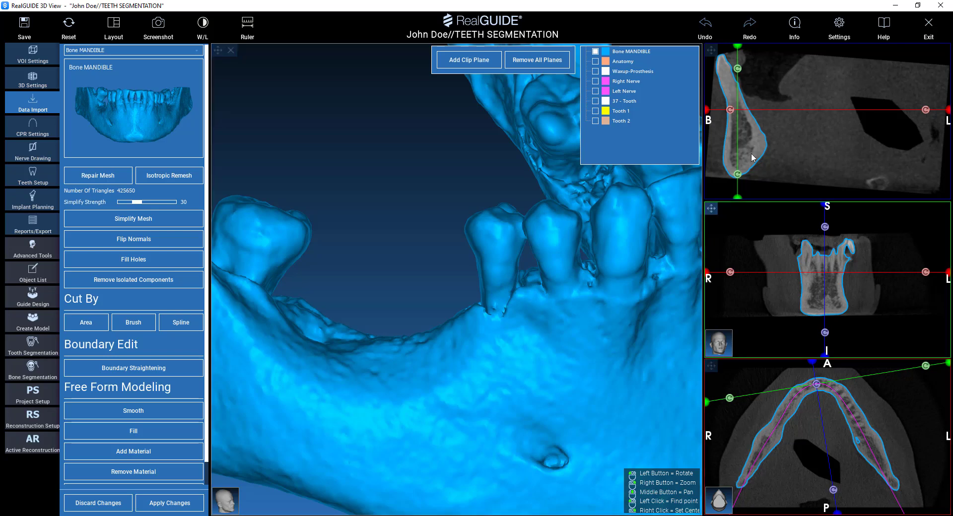
middle_drag(749, 142, 814, 142)
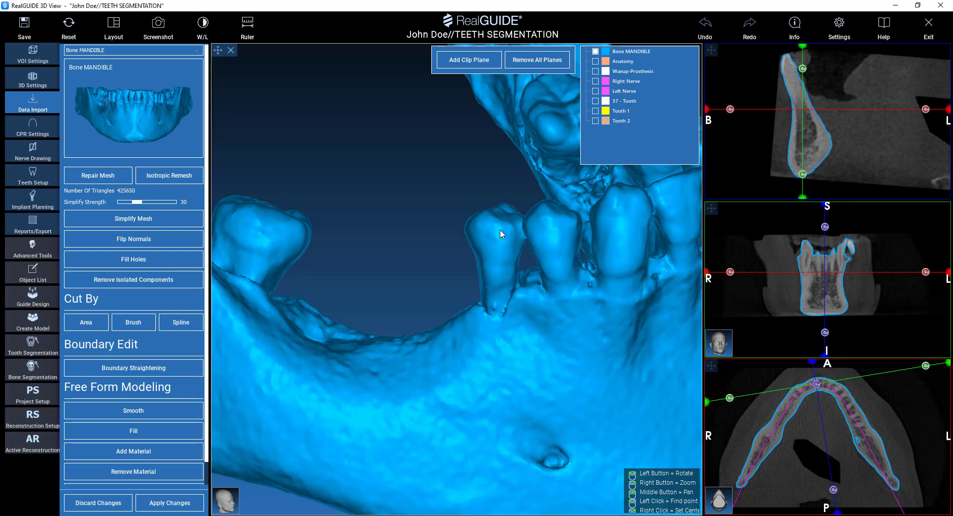
mouse_move(371, 206)
mouse_down()
mouse_move(374, 248)
mouse_move(370, 216)
mouse_up()
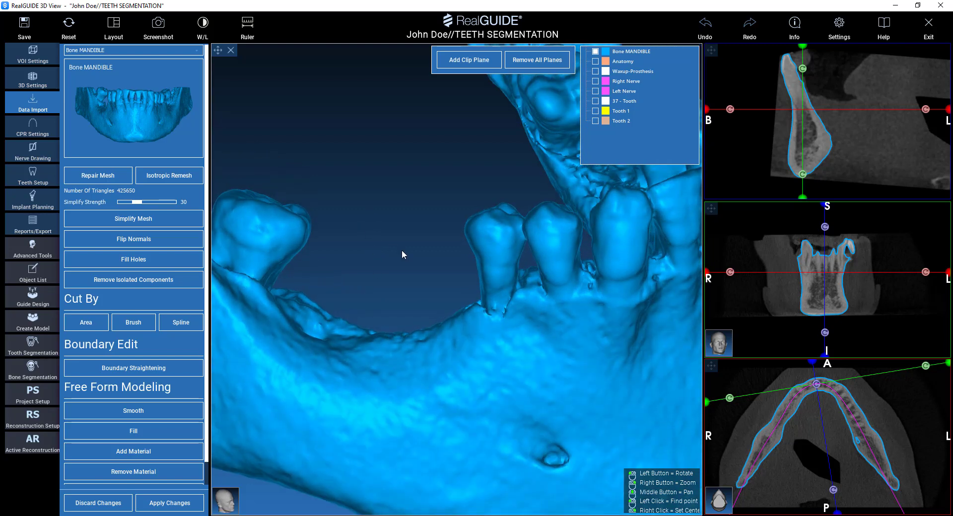
mouse_move(400, 249)
mouse_down()
mouse_move(418, 346)
mouse_move(415, 251)
mouse_up()
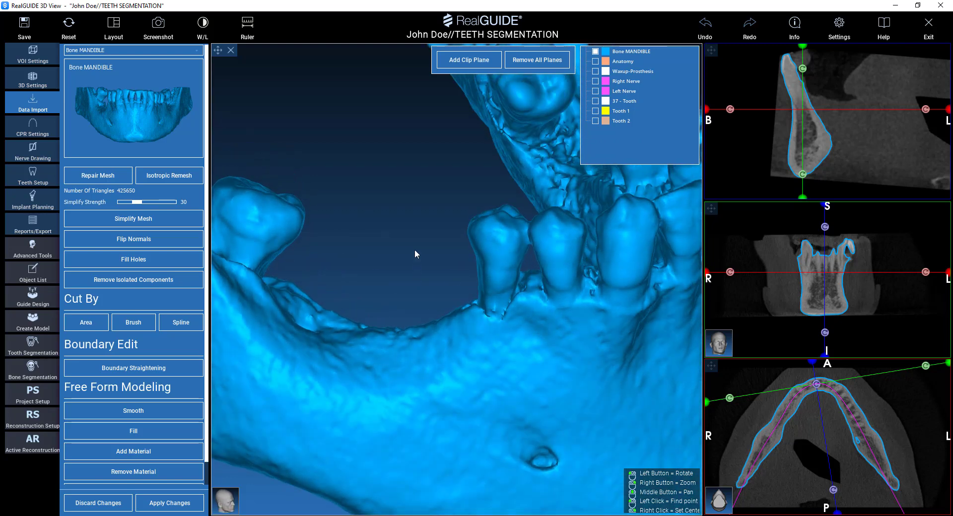
- With Cut By Area, outline the leftmost standing tooth using a seven-point polygon
click(84, 325)
click(458, 196)
click(441, 253)
click(466, 300)
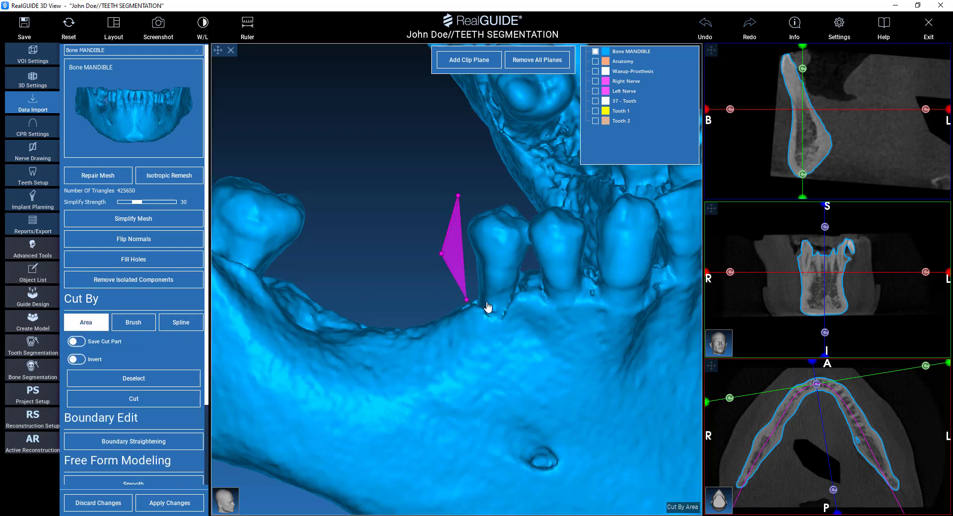
click(486, 301)
click(510, 296)
click(525, 276)
click(529, 257)
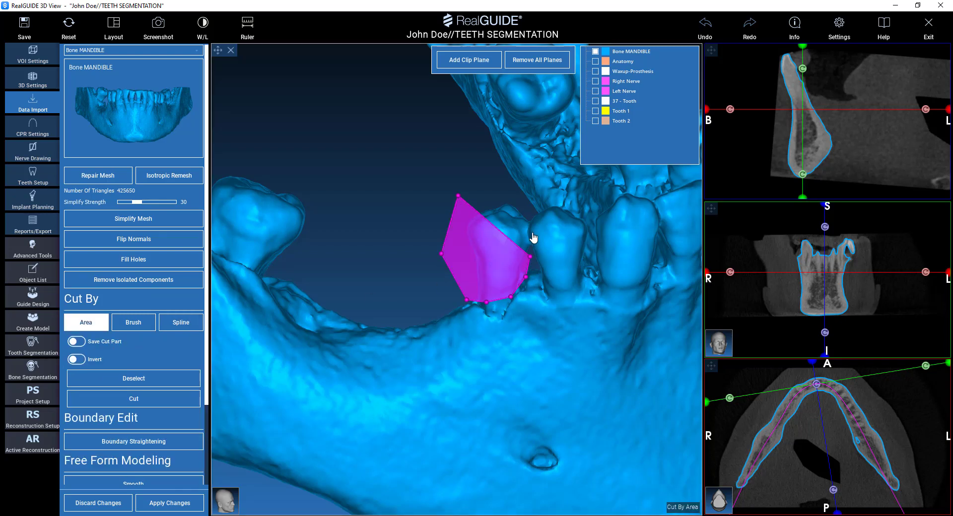
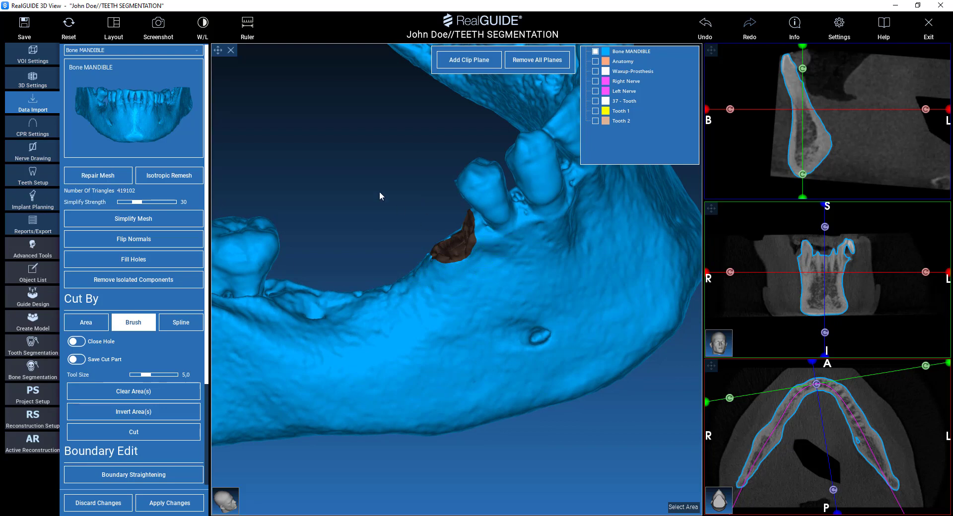
- Cut the brush-painted region out of Bone MANDIBLE with hole closing, leaving 418982 triangles
mouse_move(379, 192)
mouse_down()
mouse_move(499, 306)
mouse_move(526, 274)
mouse_move(489, 294)
mouse_move(500, 362)
mouse_up()
mouse_move(507, 302)
mouse_down()
mouse_move(516, 239)
mouse_move(457, 152)
mouse_move(513, 318)
mouse_move(504, 323)
mouse_up()
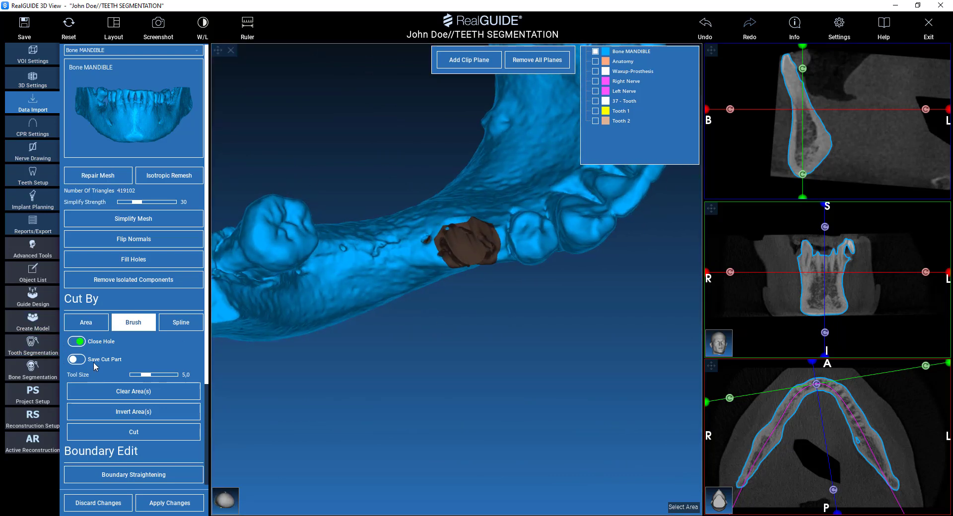
click(126, 433)
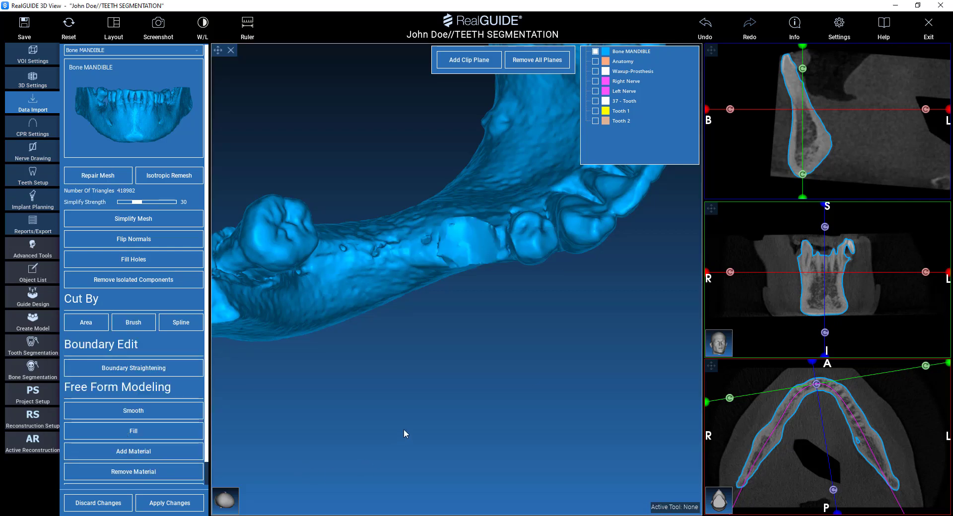
- Smooth the bone around the closed hole and other rough spots on the mandible
drag(403, 429, 358, 361)
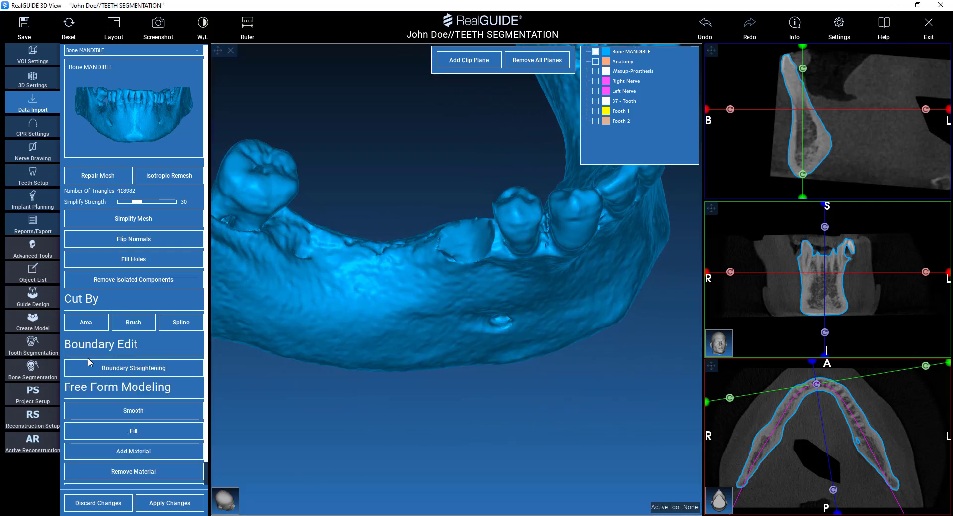
click(124, 411)
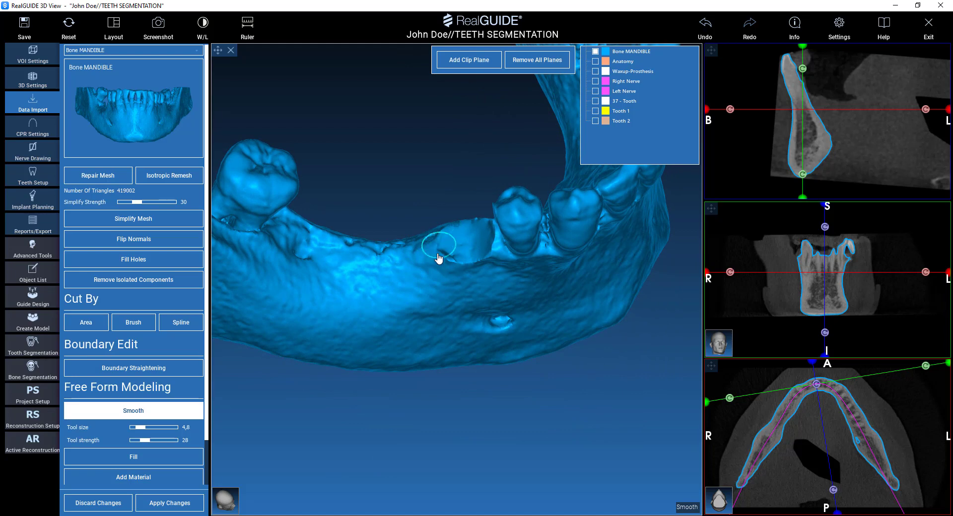
drag(492, 243, 491, 233)
drag(421, 201, 426, 244)
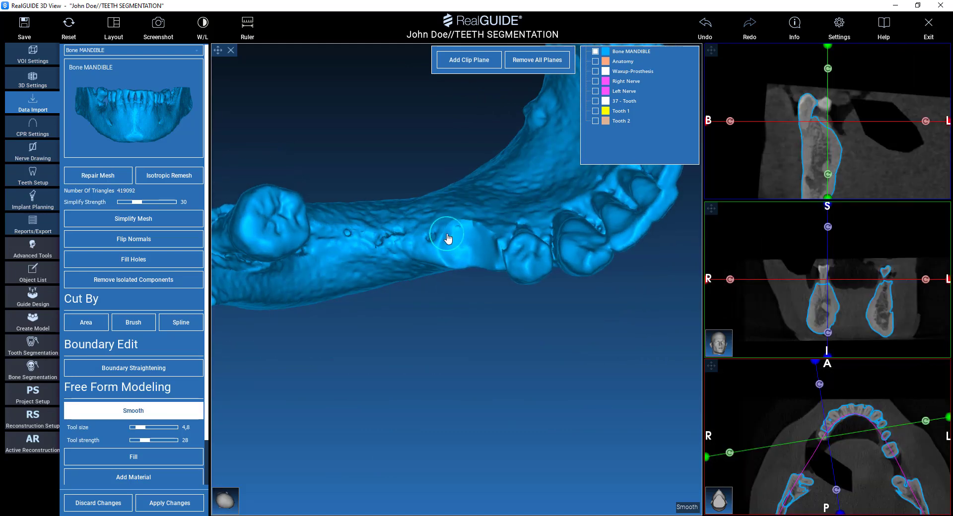
drag(595, 317, 692, 341)
drag(540, 268, 550, 281)
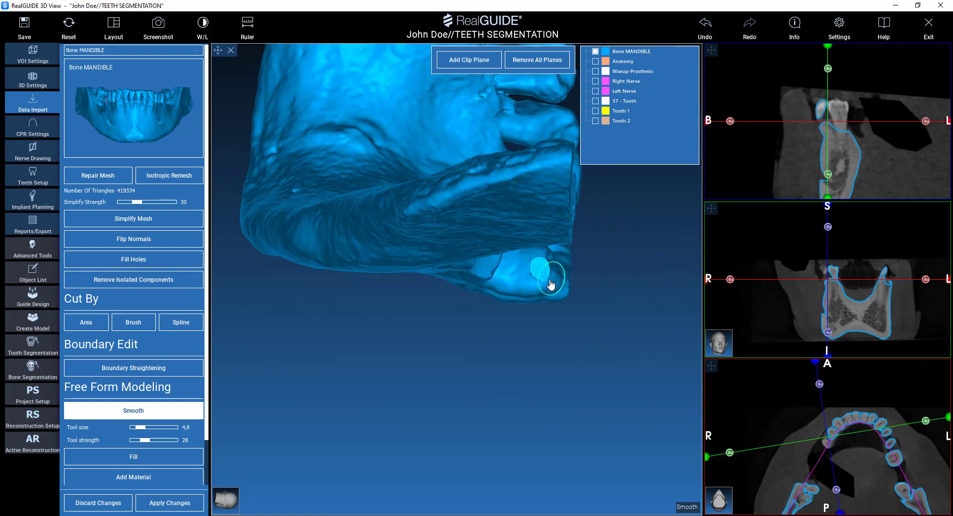
click(540, 280)
mouse_move(544, 334)
mouse_down()
mouse_move(446, 221)
mouse_move(462, 273)
mouse_up()
click(486, 269)
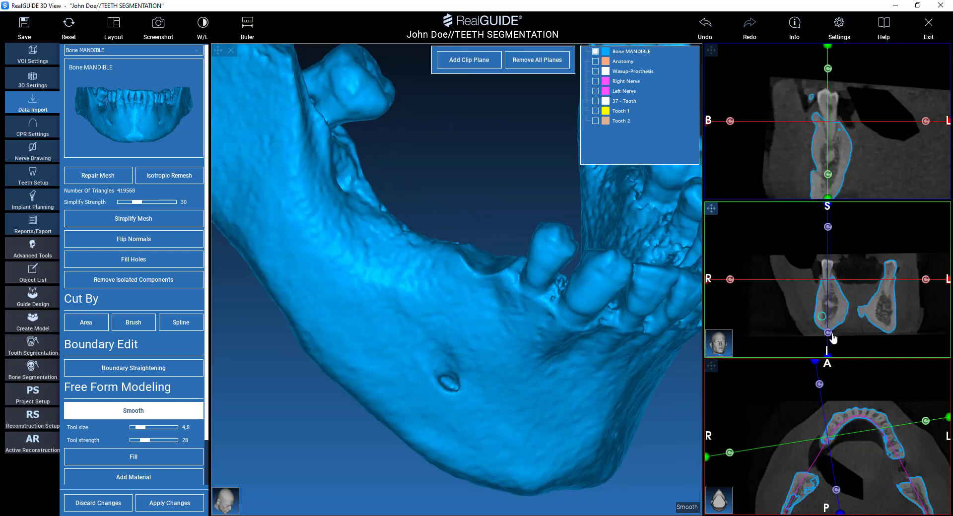
- Zoom the coronal view to the tooth, switch to Add Material, and step through slices
mouse_move(833, 291)
right_down()
mouse_move(821, 205)
mouse_move(822, 223)
right_up()
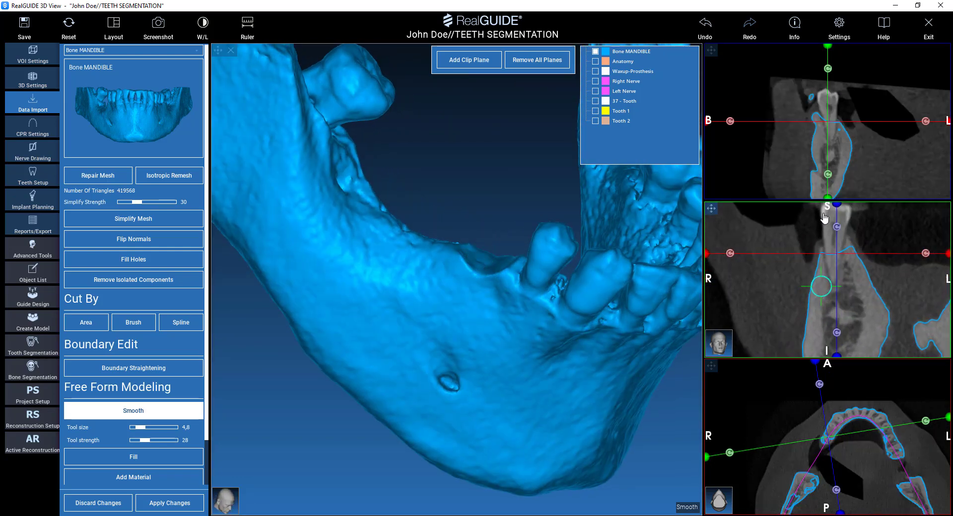
middle_drag(819, 267, 831, 243)
middle_drag(841, 278, 829, 303)
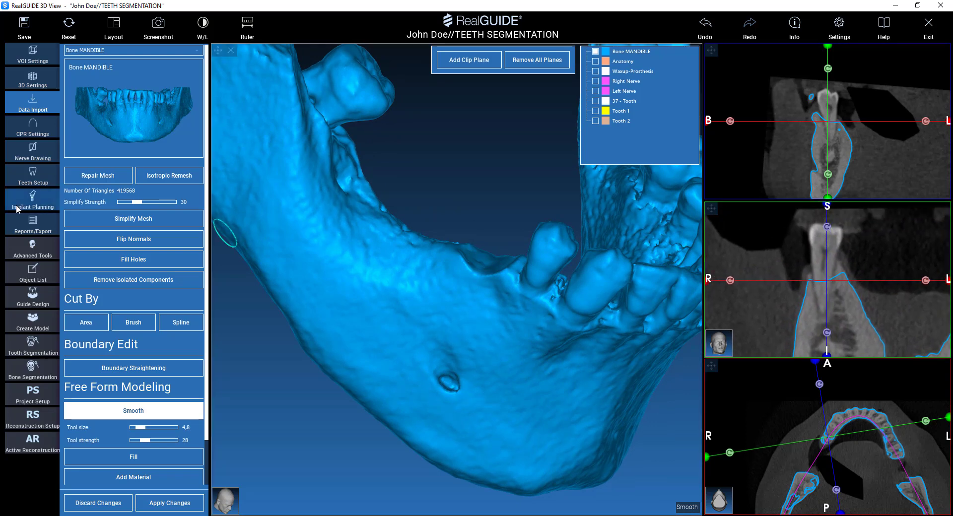
scroll(129, 434, down, 1)
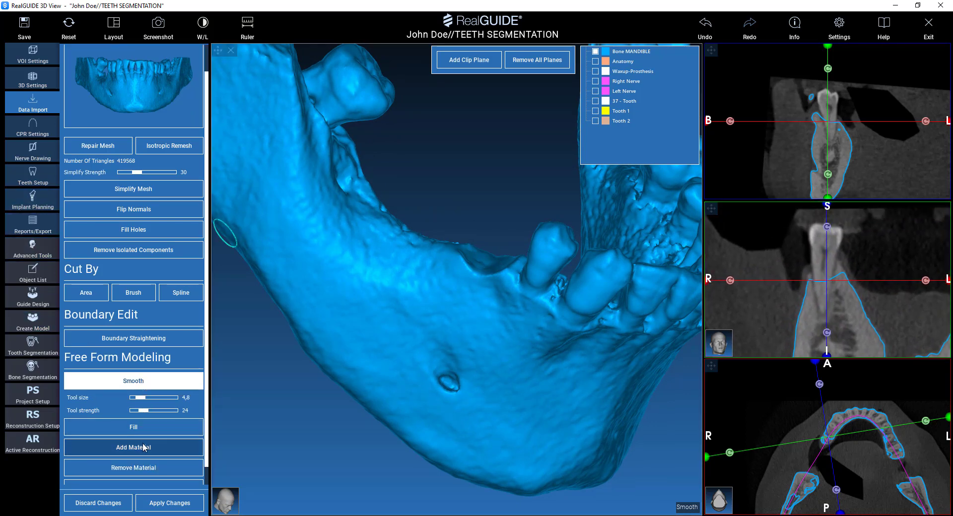
click(99, 447)
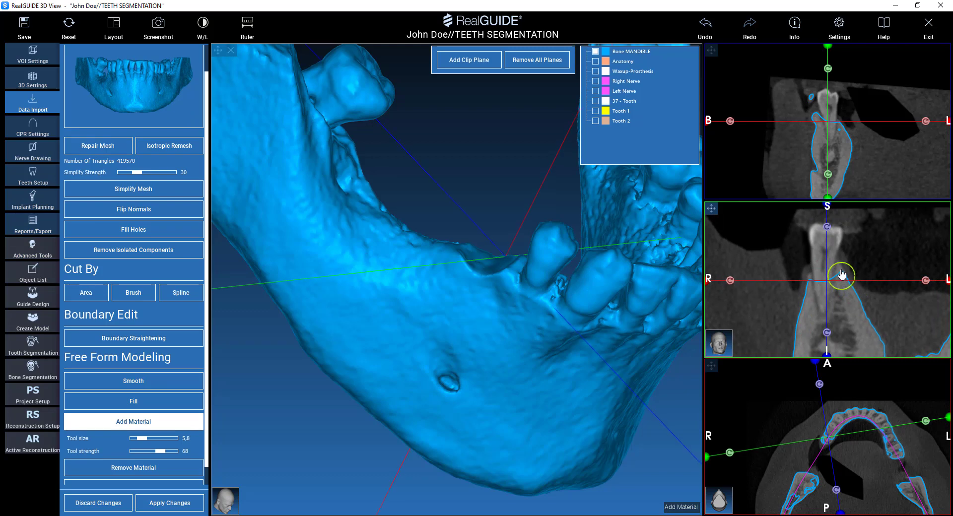
scroll(832, 284, up, 10)
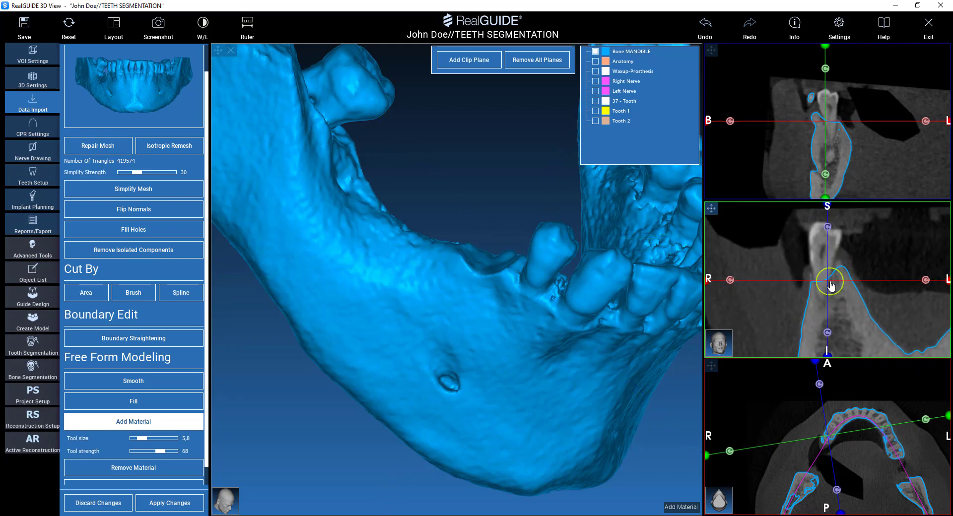
scroll(852, 285, down, 8)
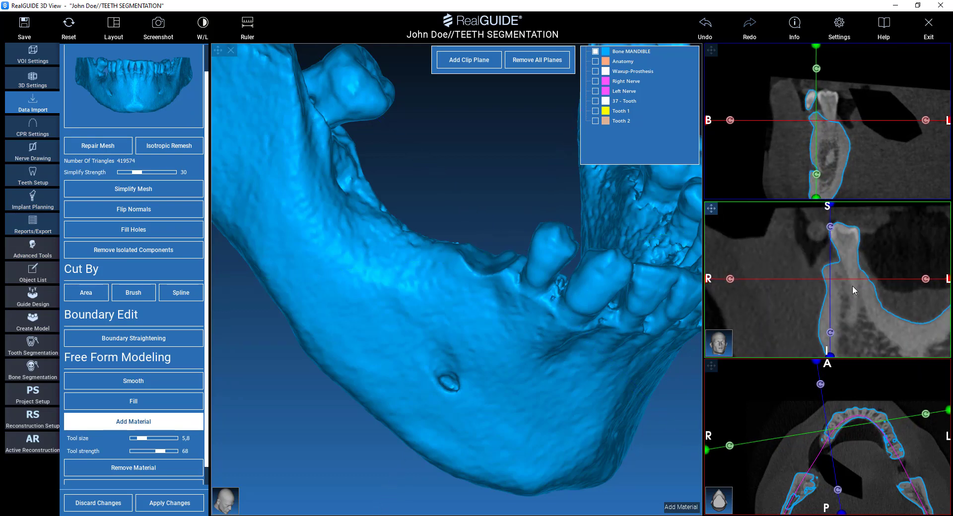
scroll(853, 288, down, 8)
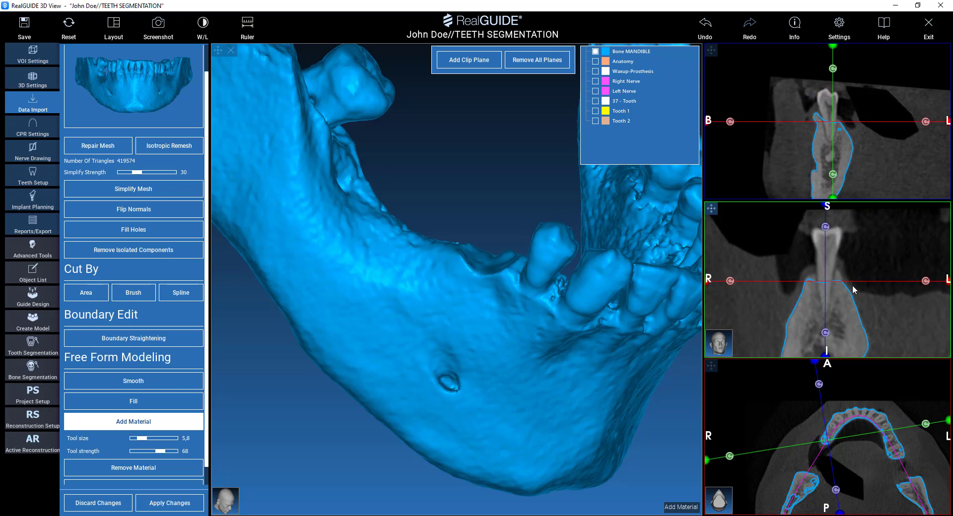
scroll(853, 290, down, 3)
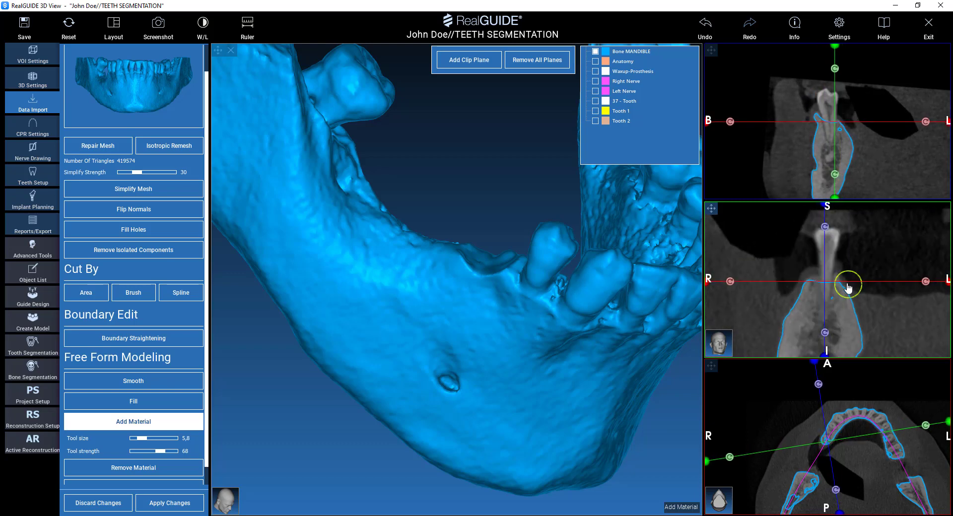
drag(522, 175, 522, 237)
- Outline the back tooth crown with Cut By Area and cut it out, leaving 410574 triangles
click(99, 296)
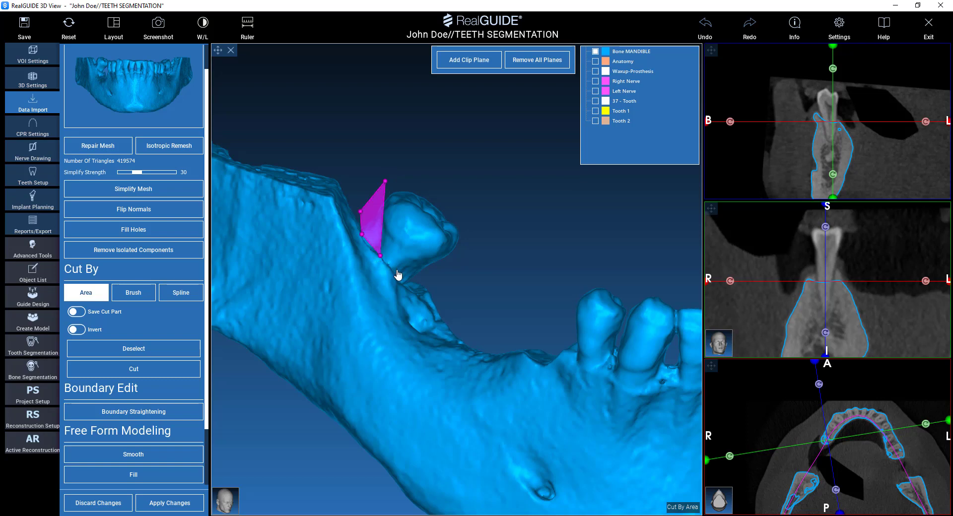
click(481, 260)
click(482, 251)
click(480, 212)
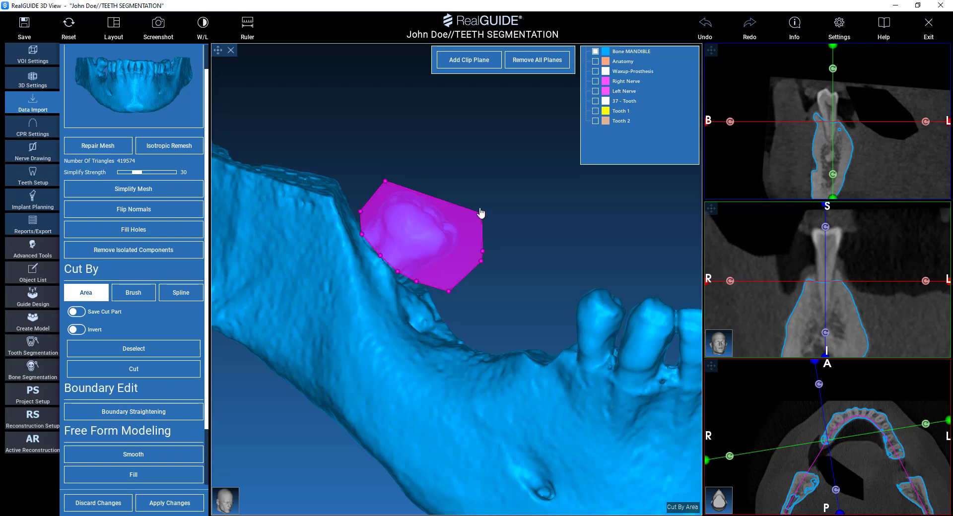
click(112, 369)
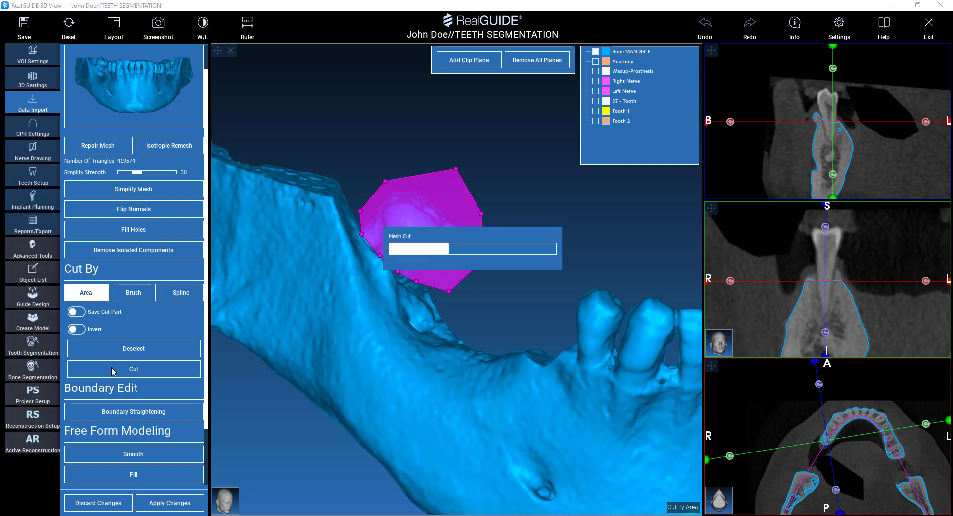
mouse_move(484, 277)
mouse_down()
mouse_move(360, 368)
mouse_move(395, 308)
mouse_move(545, 336)
mouse_move(379, 385)
mouse_move(507, 414)
mouse_move(415, 180)
mouse_up()
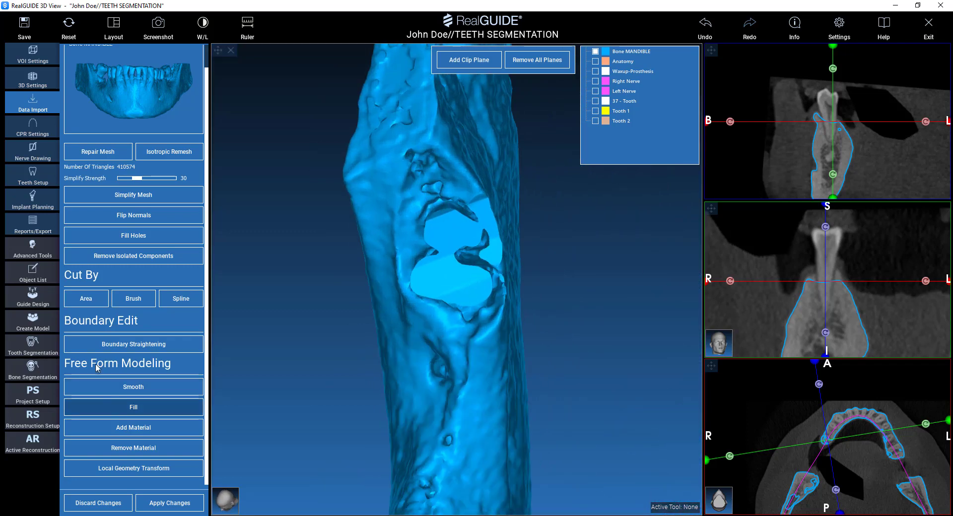
- Brush-paint the leftover fragments inside the socket and cut them, leaving 405181 triangles
click(132, 300)
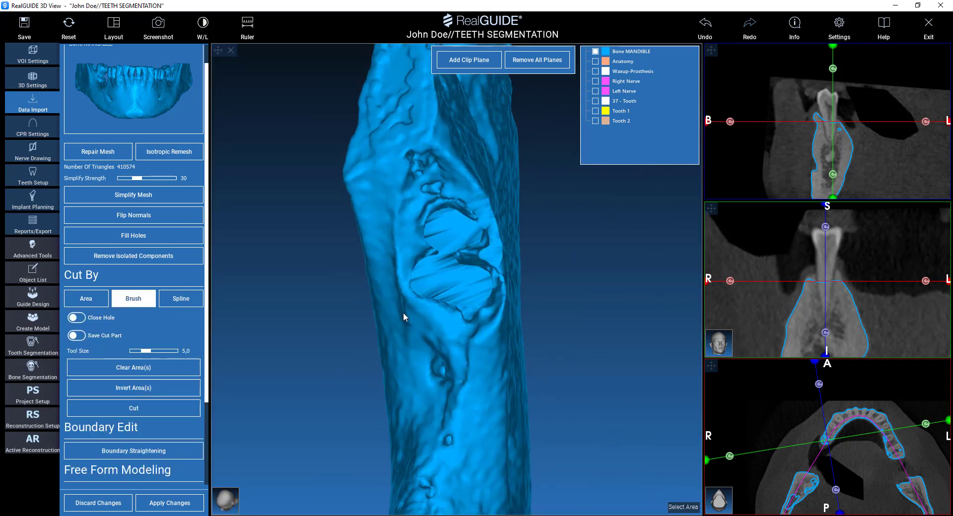
drag(430, 257, 458, 237)
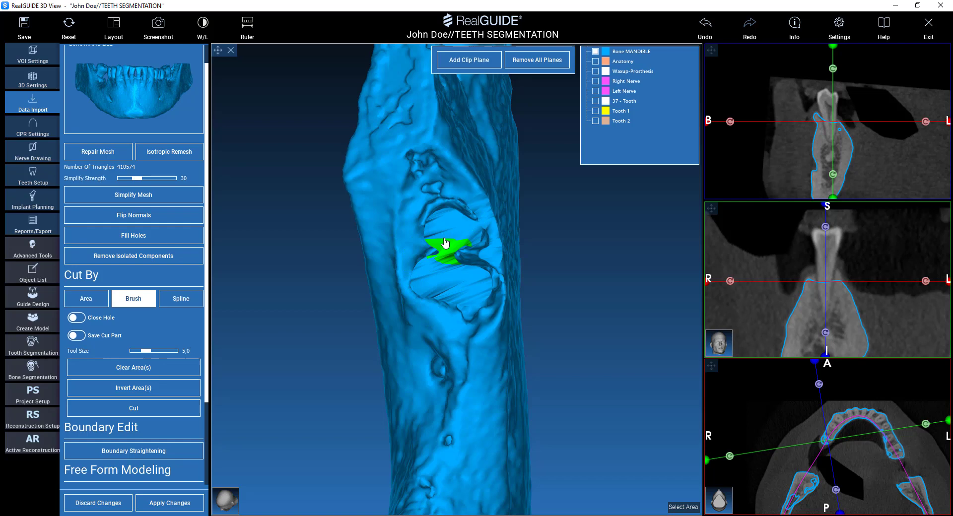
scroll(445, 243, down, 1)
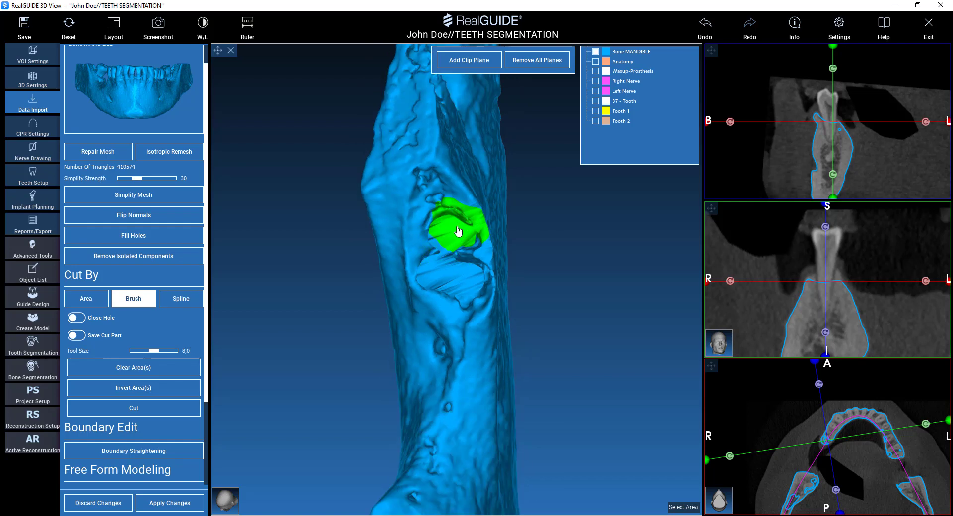
mouse_move(456, 235)
mouse_down()
mouse_move(442, 246)
mouse_move(451, 290)
mouse_move(469, 246)
mouse_up()
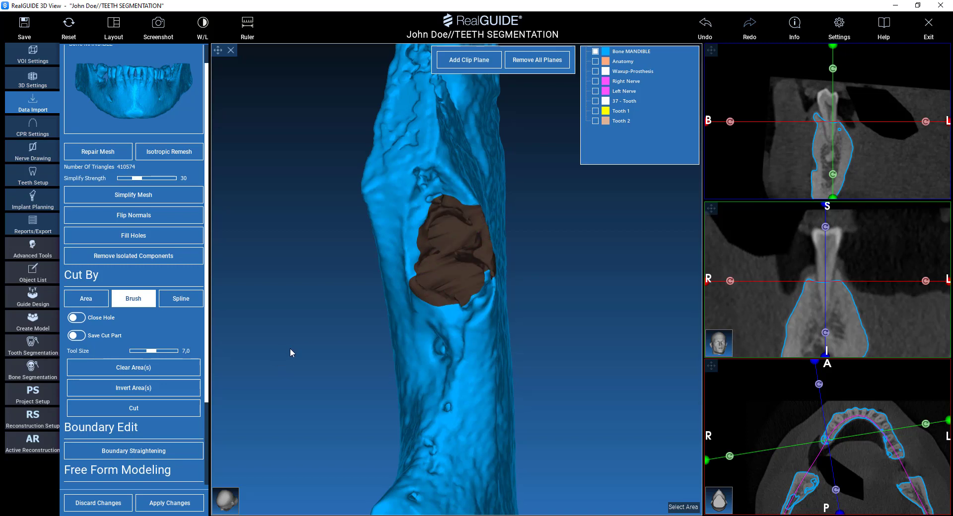
mouse_move(291, 349)
mouse_down()
mouse_move(159, 299)
mouse_move(126, 318)
mouse_move(129, 333)
mouse_up()
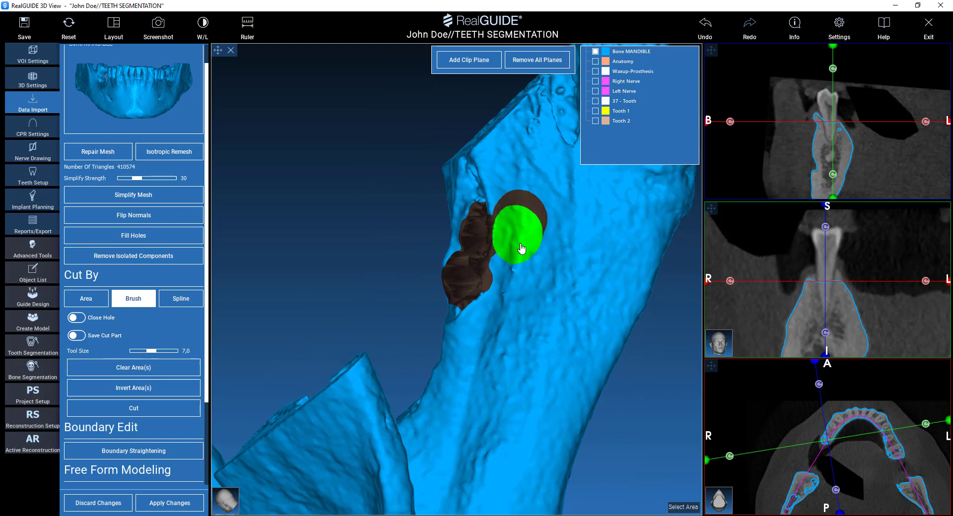
ctrl+drag(531, 247, 518, 203)
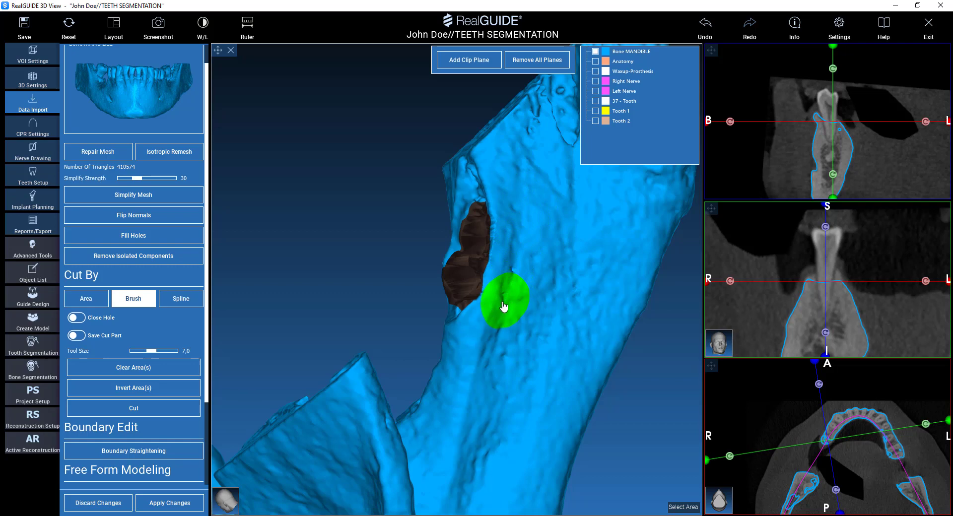
drag(358, 265, 507, 298)
click(142, 392)
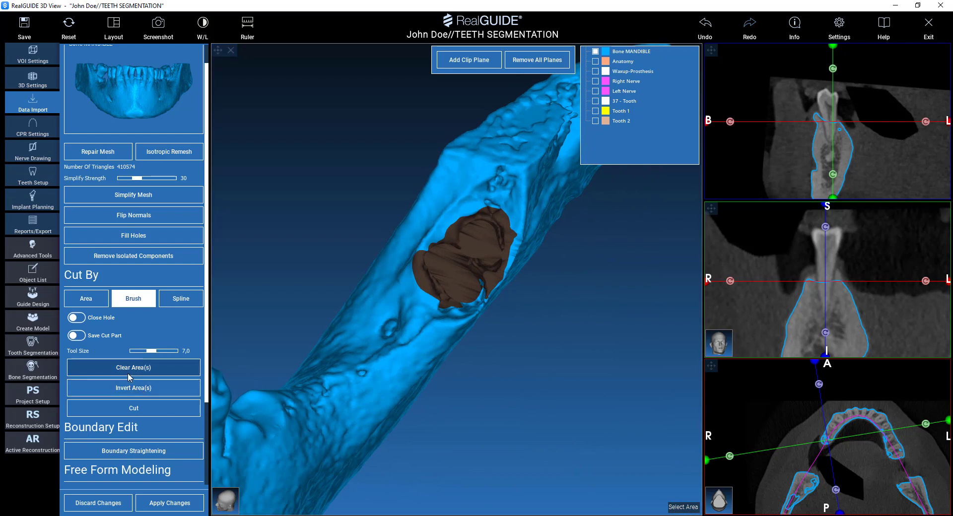
click(131, 410)
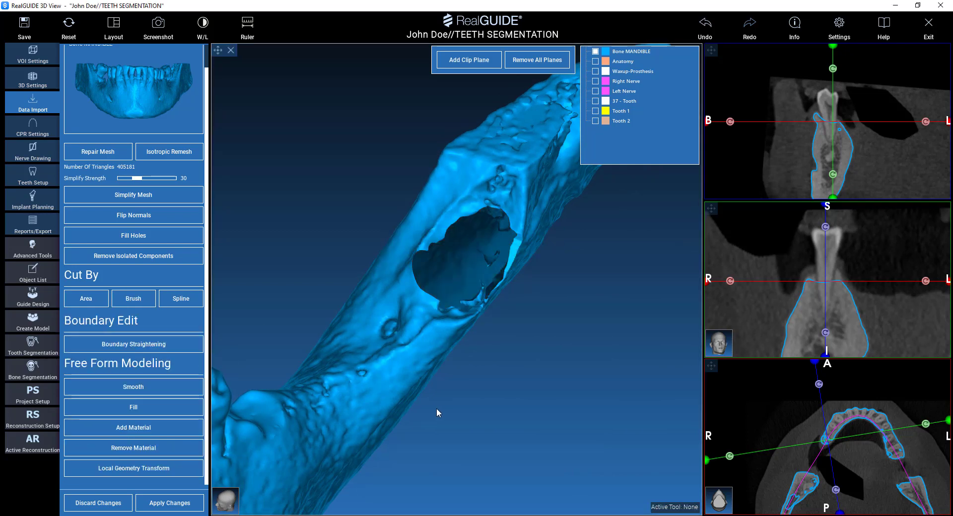
- Brush-paint the ragged bone around the socket hole with tool size 4,0
drag(436, 408, 396, 421)
scroll(446, 283, up, 5)
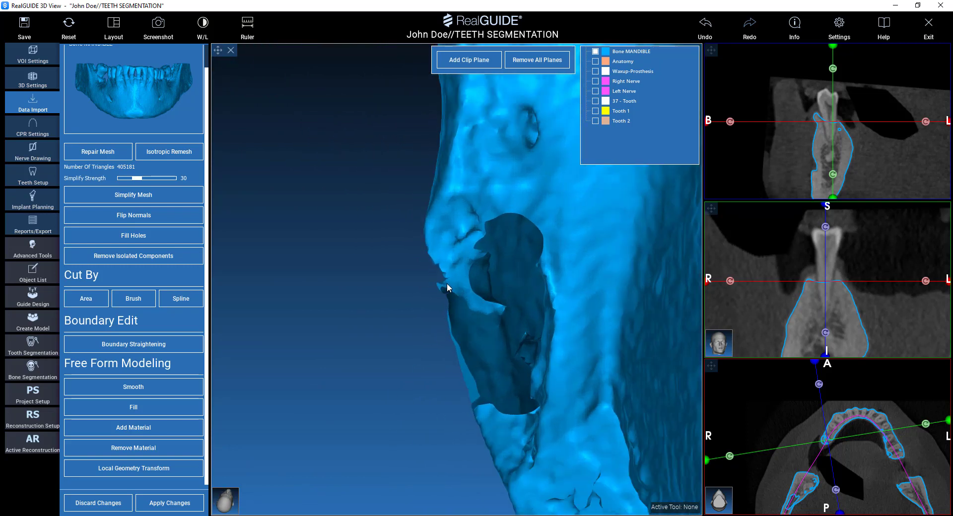
click(133, 298)
mouse_move(451, 294)
mouse_down()
mouse_move(463, 257)
mouse_move(483, 266)
mouse_up()
ctrl+scroll(482, 263, down, 3)
mouse_move(331, 292)
mouse_down()
mouse_move(356, 317)
mouse_move(422, 293)
mouse_move(320, 272)
mouse_up()
scroll(475, 302, down, 3)
- Paint the remaining rough edge and cut it away, leaving 403803 triangles
mouse_move(491, 298)
mouse_down()
mouse_move(500, 284)
mouse_move(493, 319)
mouse_move(496, 259)
mouse_move(466, 270)
mouse_up()
mouse_move(310, 332)
mouse_down()
mouse_move(441, 359)
mouse_move(400, 346)
mouse_move(390, 359)
mouse_move(422, 407)
mouse_move(447, 418)
mouse_move(415, 400)
mouse_up()
drag(508, 391, 507, 371)
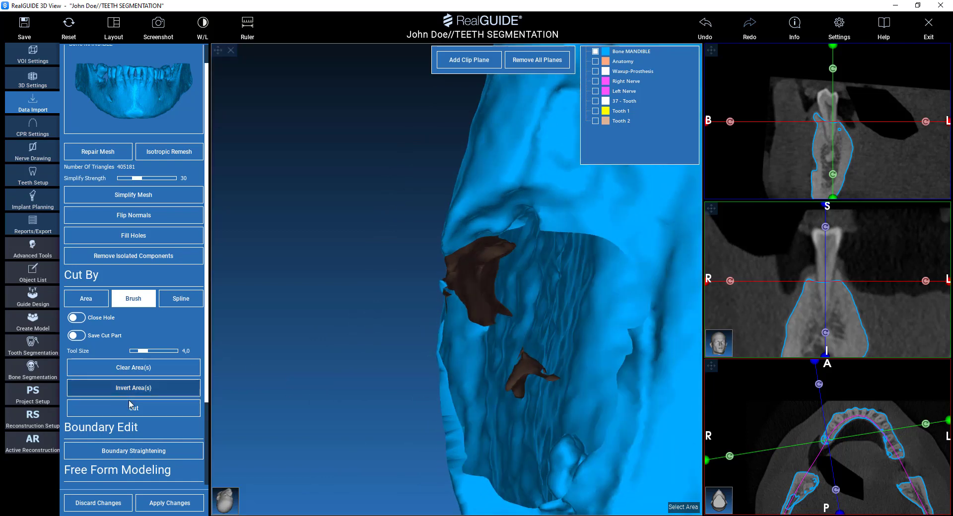
click(174, 411)
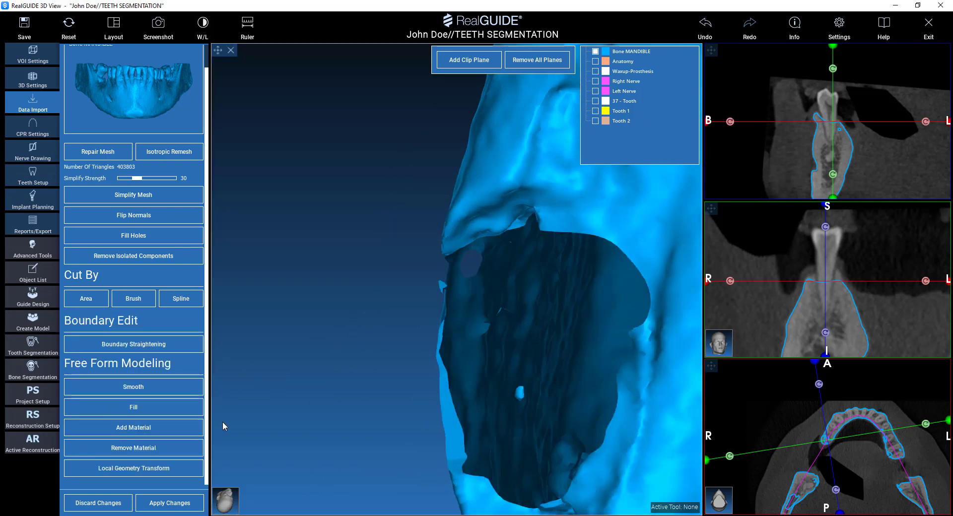
drag(315, 370, 482, 379)
scroll(440, 307, down, 6)
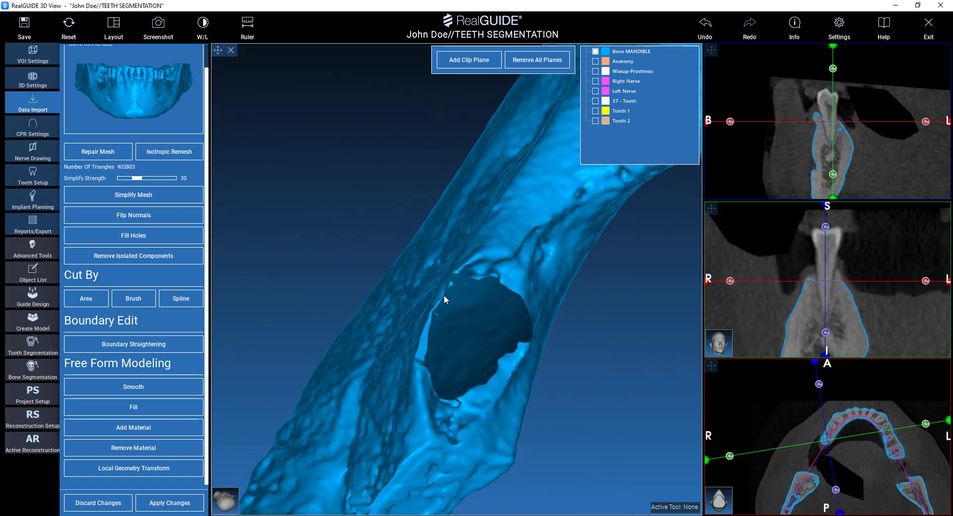
scroll(325, 249, up, 5)
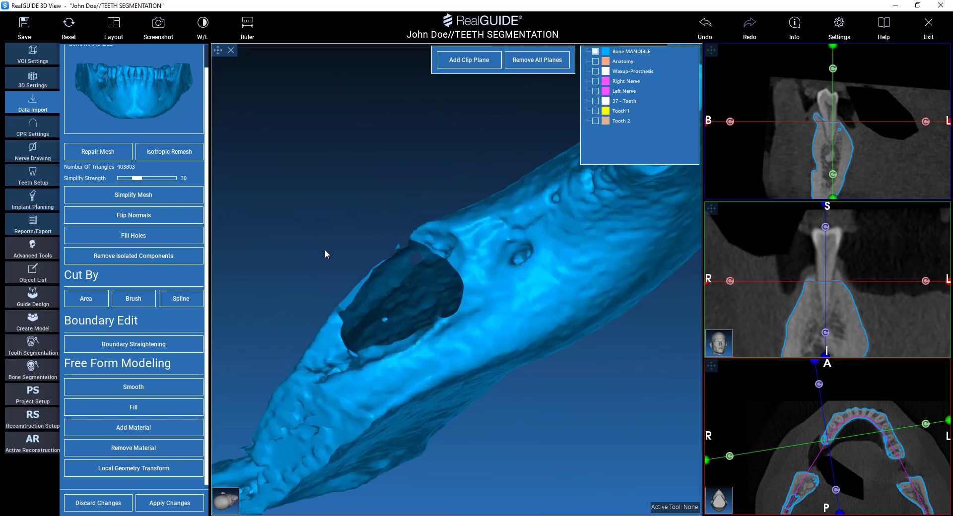
- Select the socket hole boundary and apply Boundary Straightening at strength 17, distance 0,96
click(144, 344)
click(406, 347)
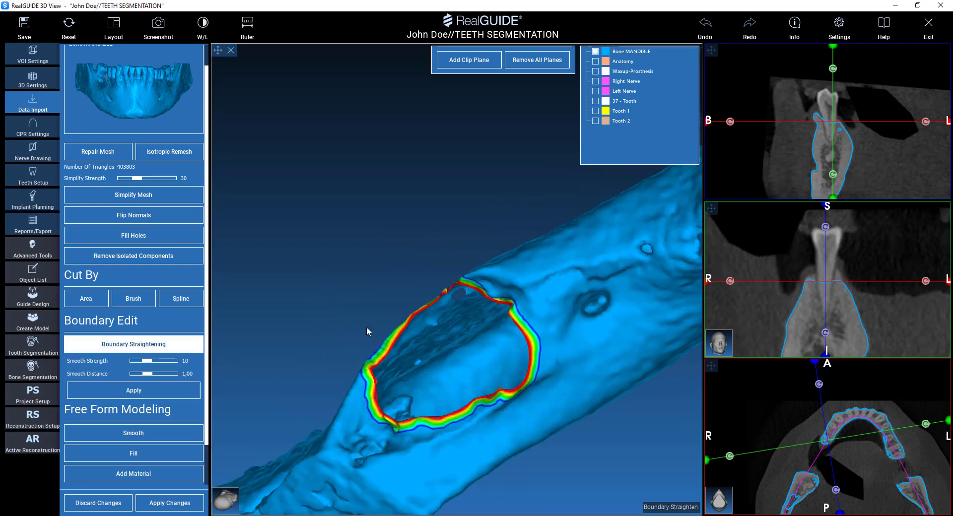
drag(366, 326, 343, 272)
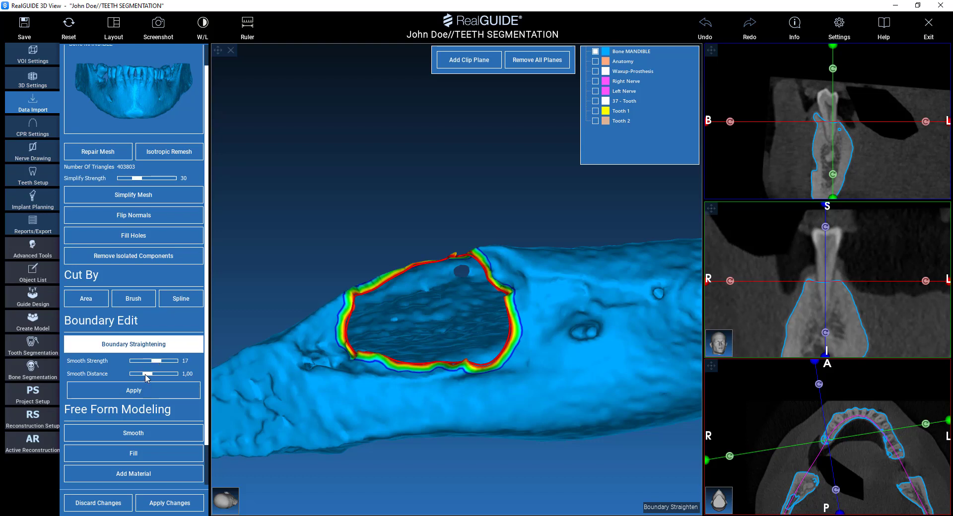
drag(150, 376, 147, 377)
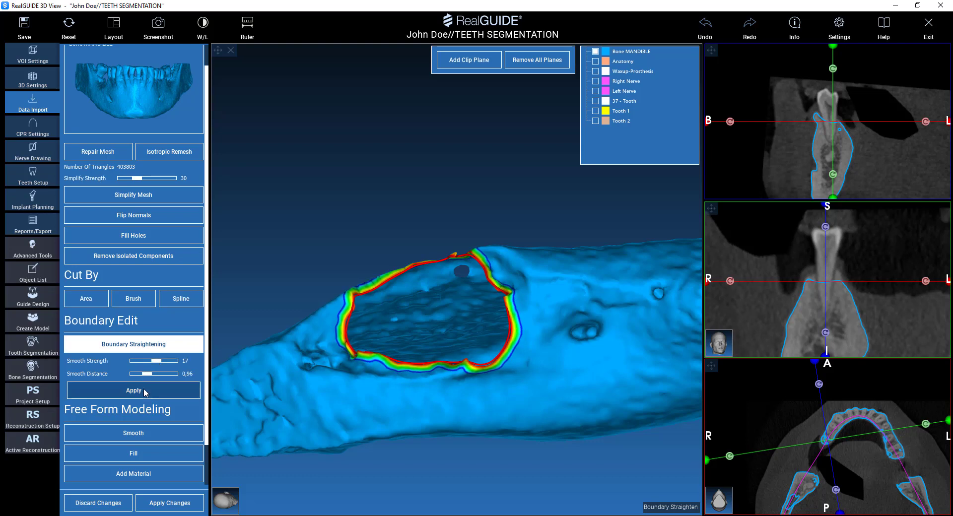
click(145, 393)
drag(364, 230, 421, 174)
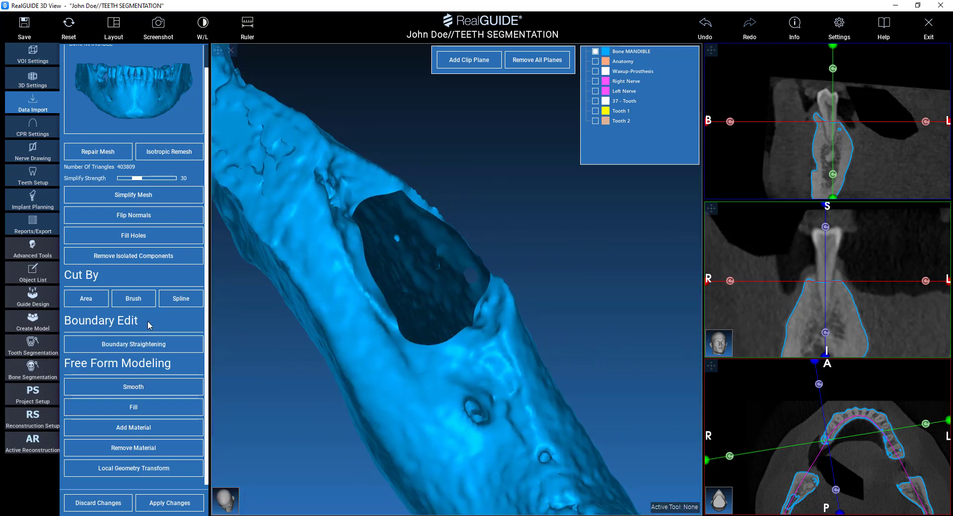
- Detect the socket hole boundary and fill it with a patch, giving 411734 triangles
scroll(148, 308, up, 1)
click(141, 260)
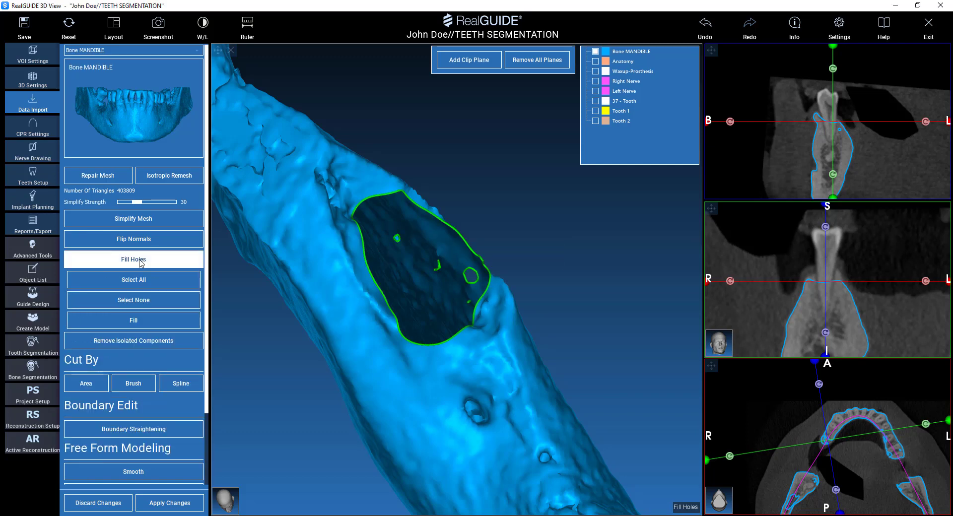
drag(594, 320, 550, 437)
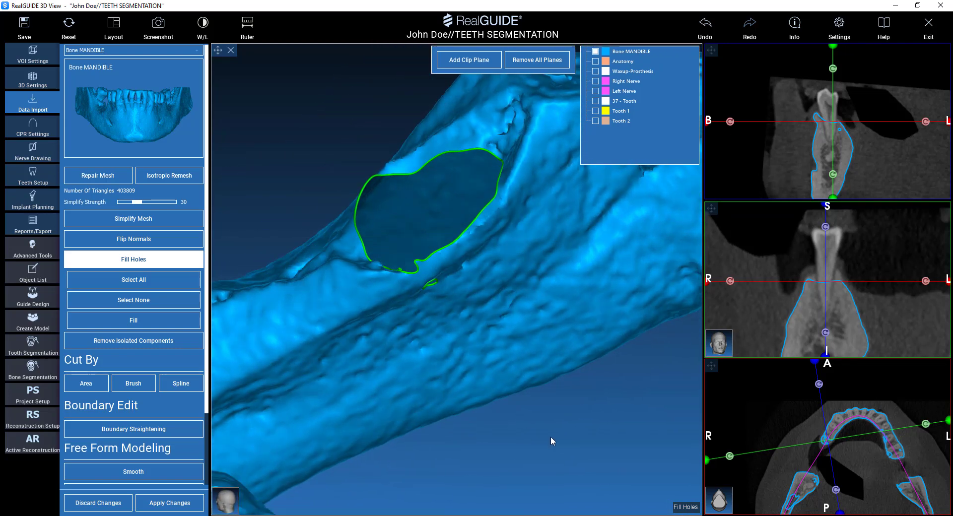
click(124, 320)
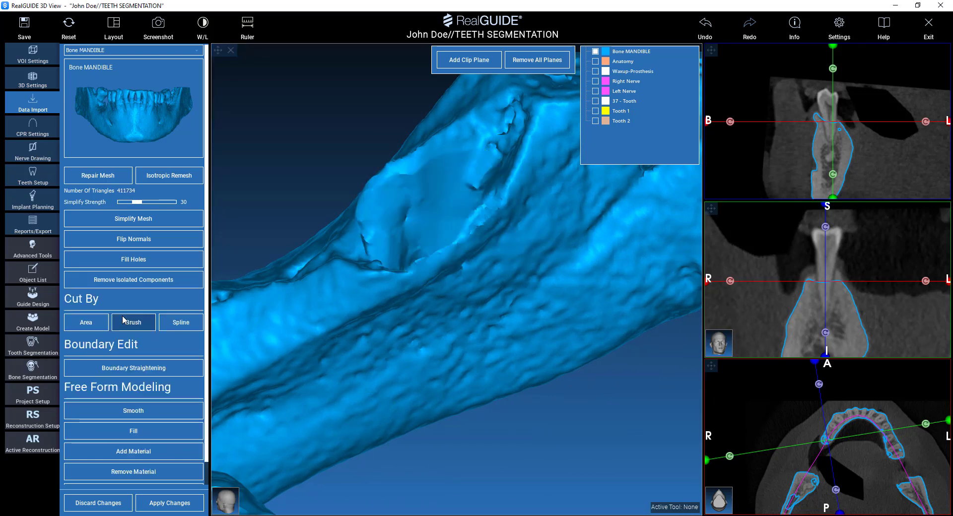
drag(329, 161, 308, 203)
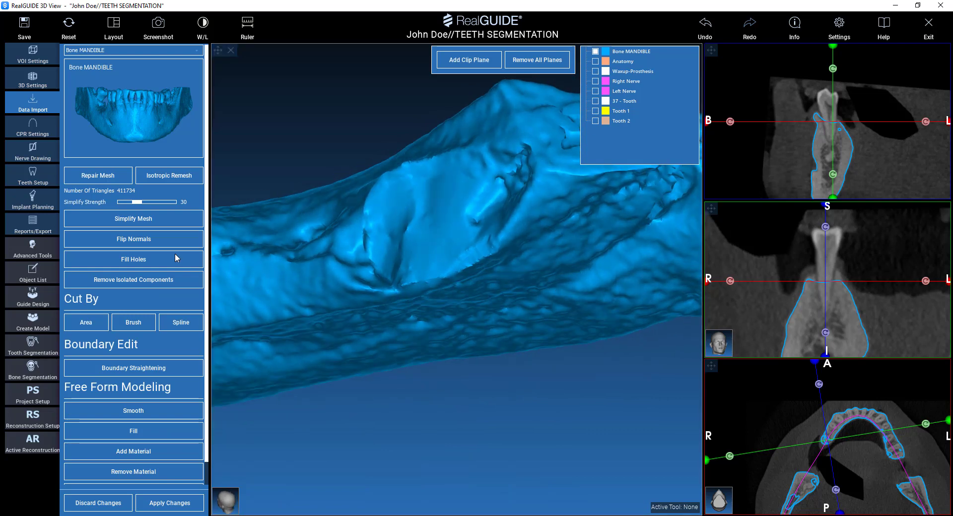
- Remove isolated mesh components at size ratio 9, trimming the mandible to 411378 triangles
click(147, 282)
scroll(492, 401, down, 5)
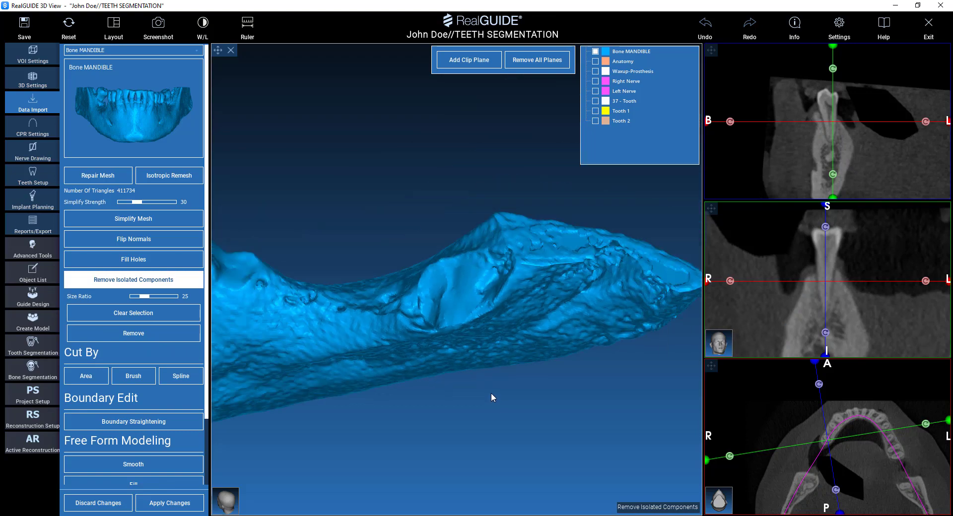
drag(491, 394, 163, 281)
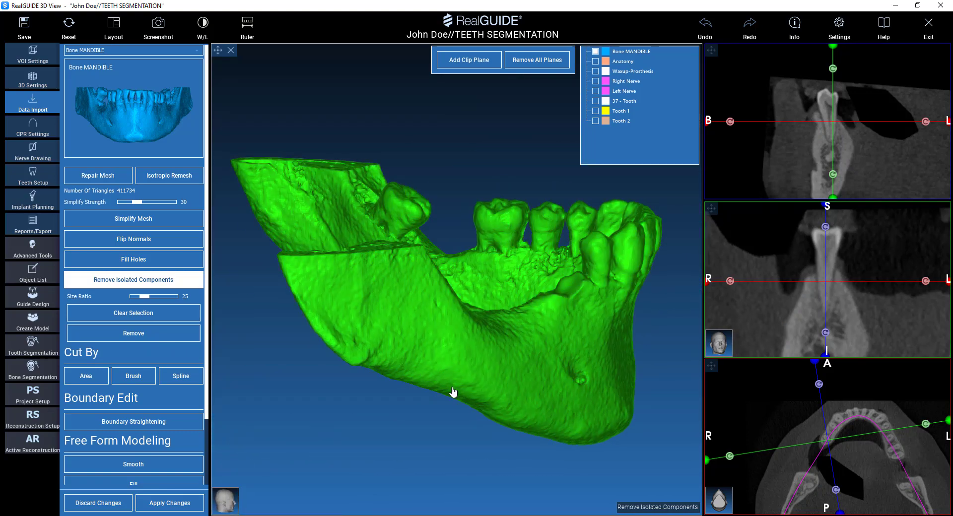
drag(396, 440, 341, 452)
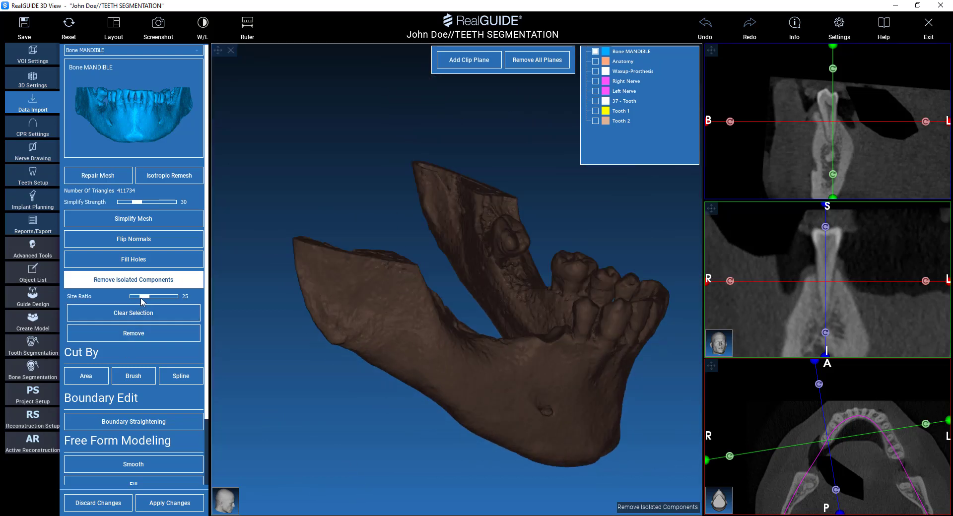
drag(145, 297, 126, 300)
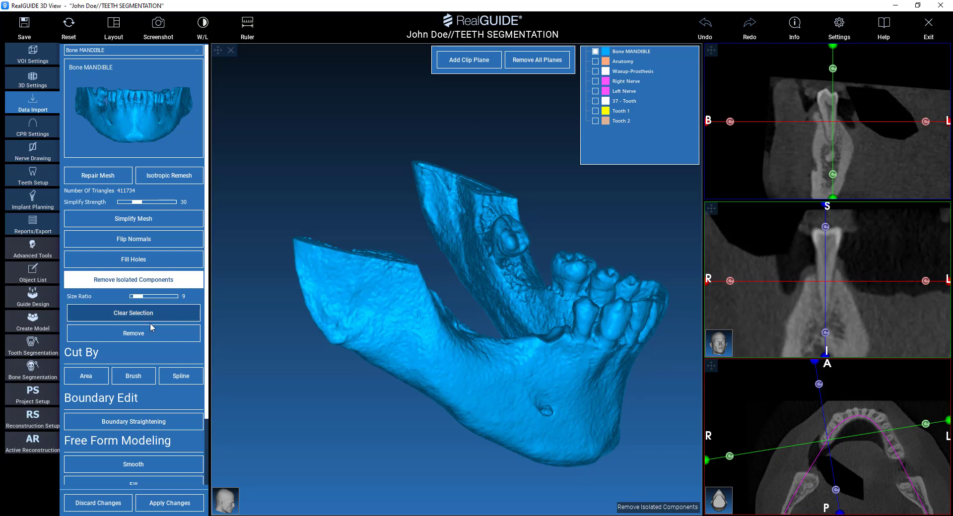
click(133, 333)
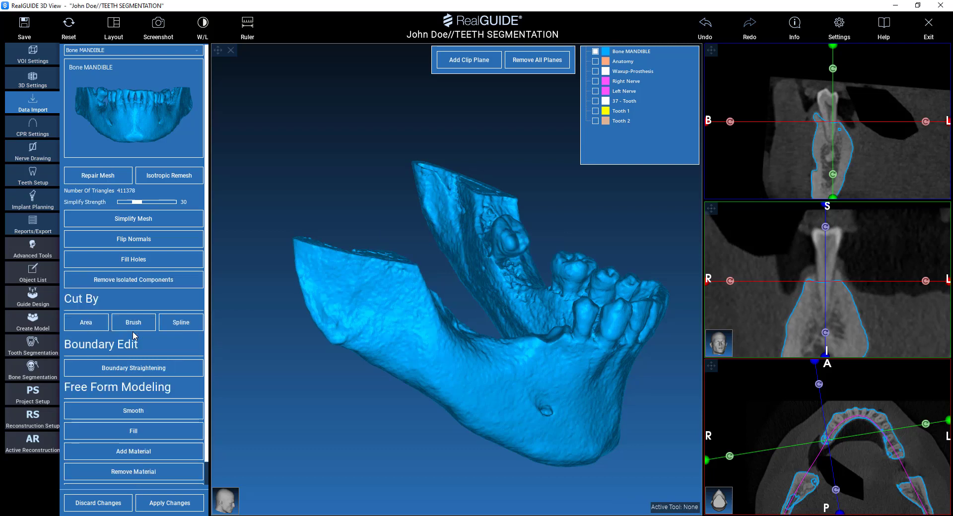
drag(428, 393, 323, 410)
scroll(424, 318, down, 3)
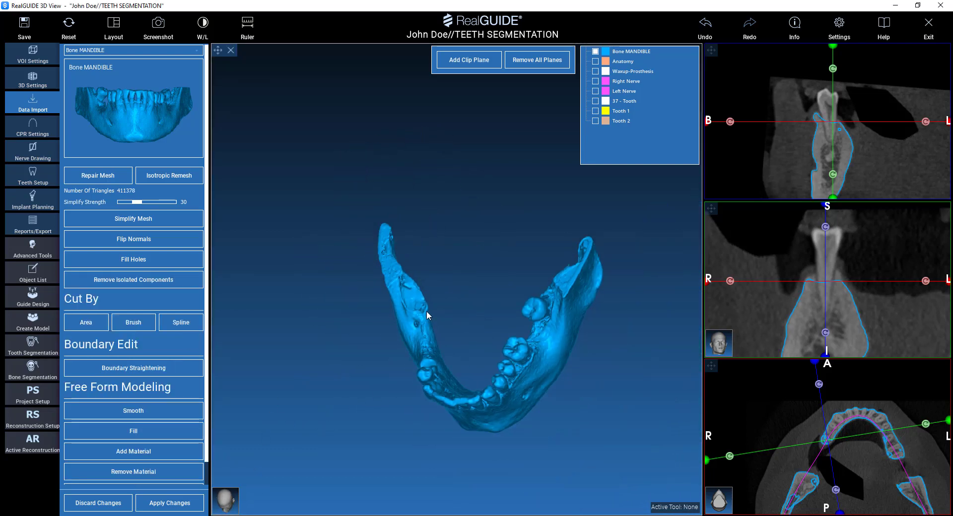
scroll(426, 303, up, 6)
scroll(145, 414, down, 1)
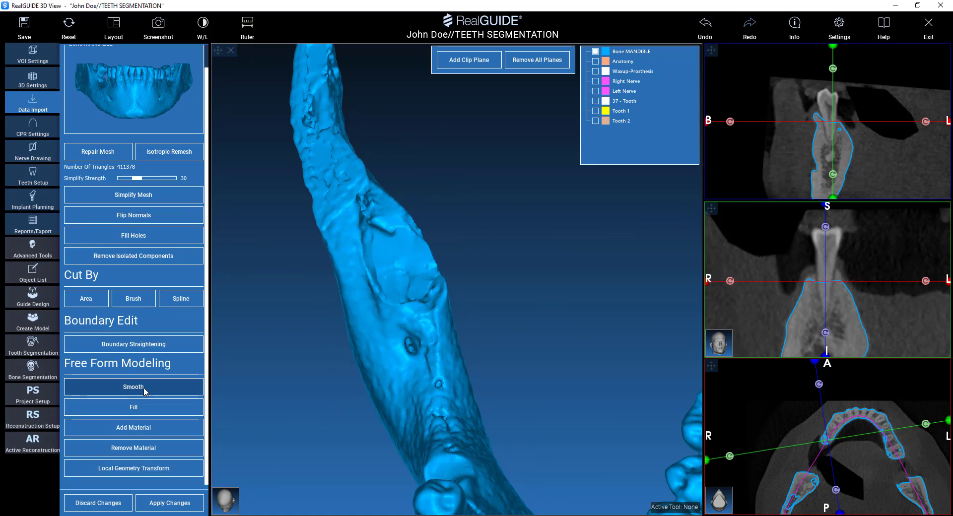
- Smooth the patched surface where the hole was, then apply all changes to the mandible
click(148, 388)
drag(557, 300, 496, 294)
mouse_move(386, 239)
mouse_down()
mouse_move(374, 262)
mouse_move(383, 275)
mouse_move(436, 283)
mouse_move(416, 284)
mouse_up()
drag(583, 303, 438, 267)
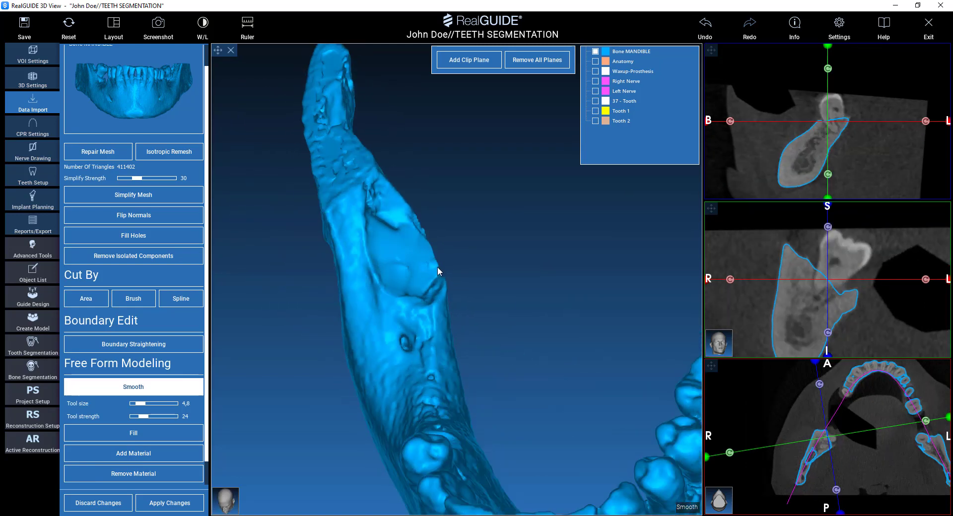
drag(496, 300, 363, 322)
drag(268, 422, 472, 214)
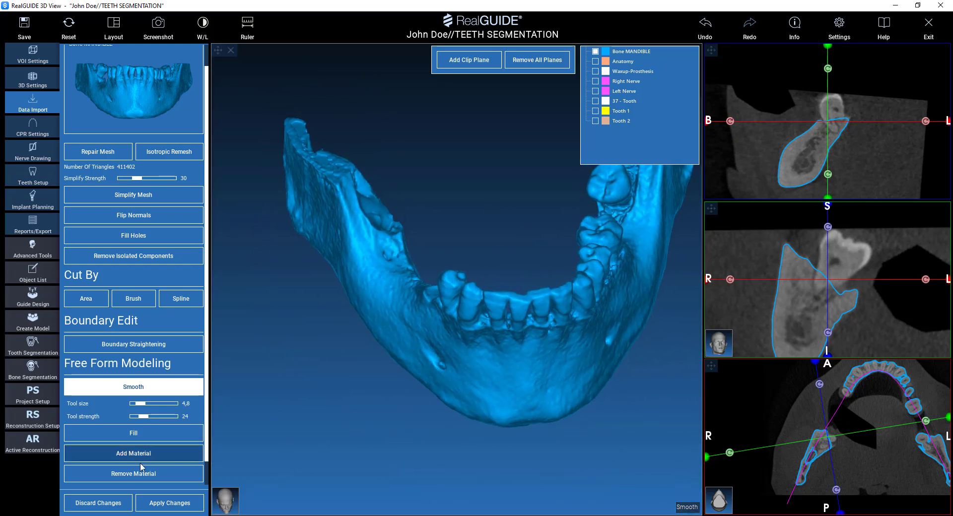
scroll(134, 483, down, 1)
click(156, 504)
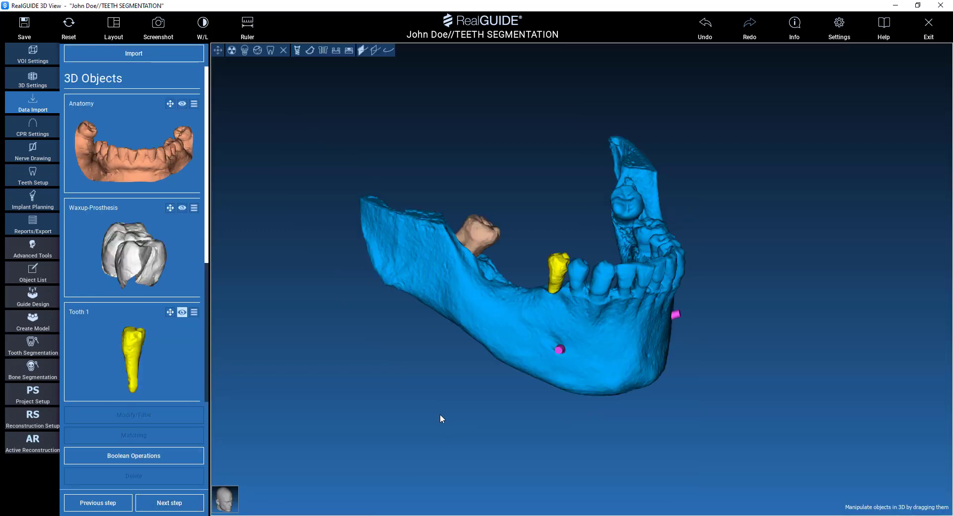
- Select Bone MANDIBLE, save over the TEETH SEGMENTATION project, and open Boolean Operations
mouse_move(440, 417)
mouse_down()
mouse_move(436, 470)
mouse_move(444, 400)
mouse_up()
scroll(144, 358, down, 5)
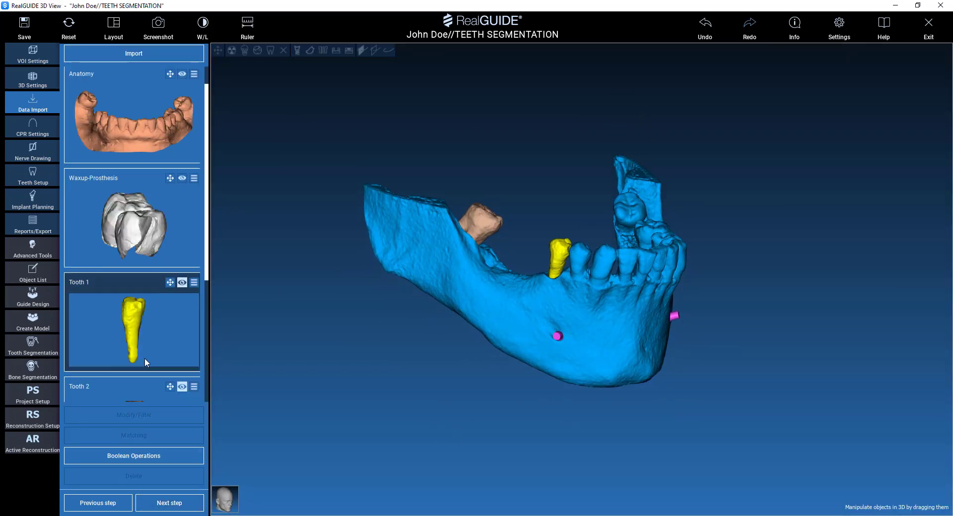
click(153, 322)
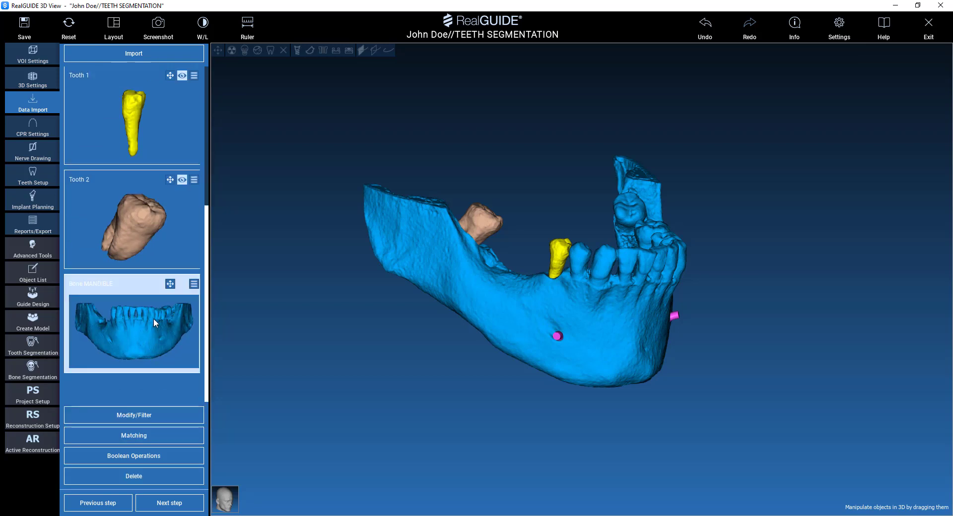
click(17, 23)
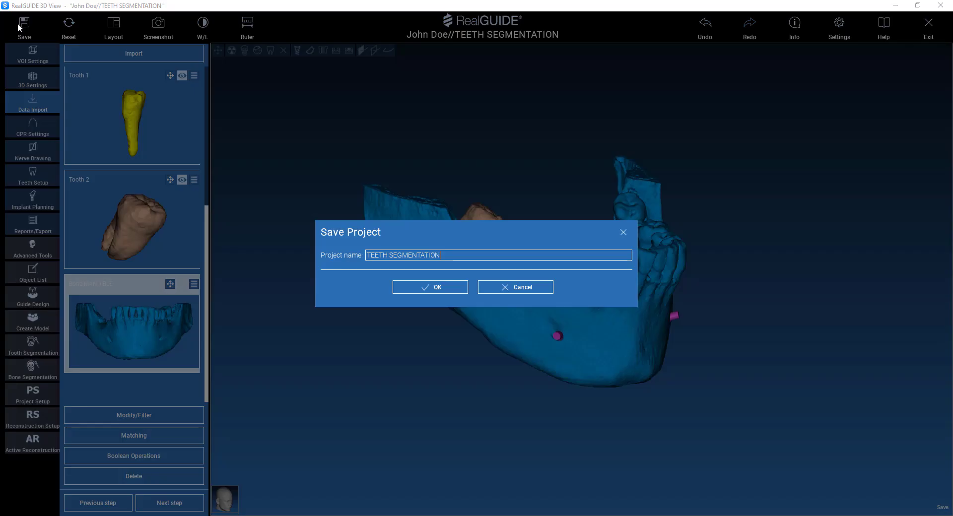
click(411, 285)
click(421, 294)
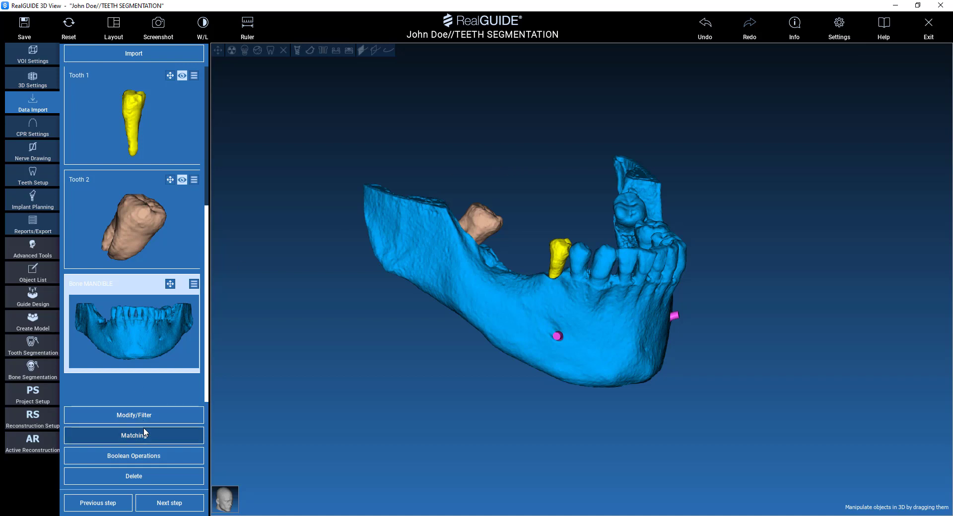
click(147, 457)
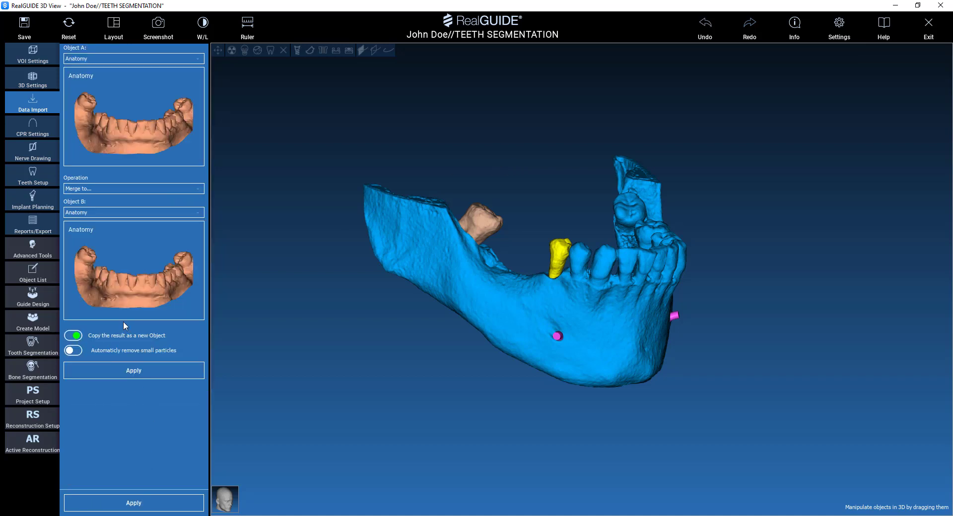
- Remove Tooth 1 from Bone MANDIBLE with small-particle removal on, creating Boolean 0
click(72, 59)
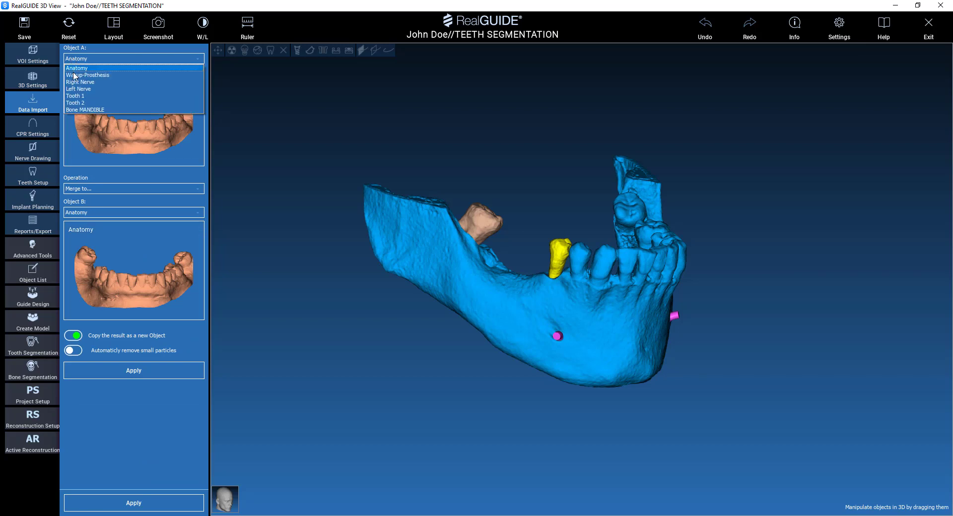
click(76, 109)
click(87, 188)
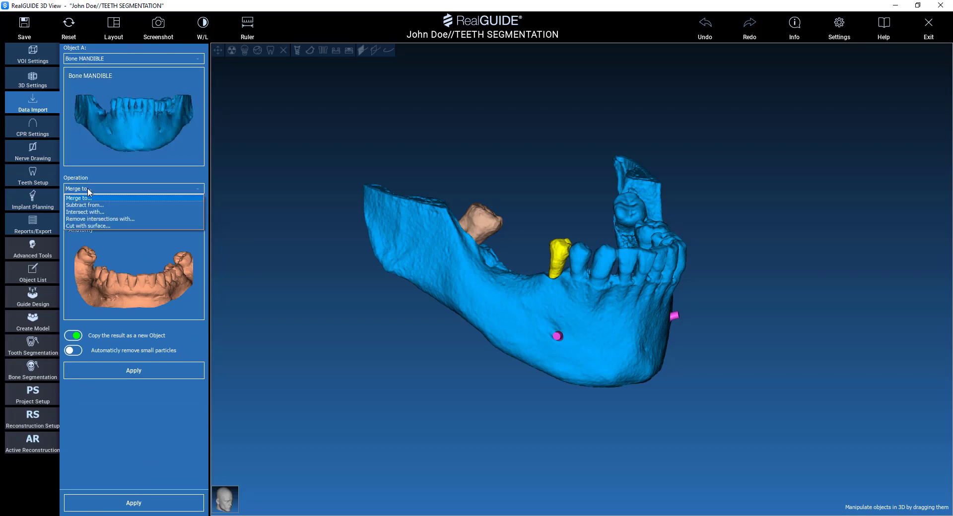
click(92, 219)
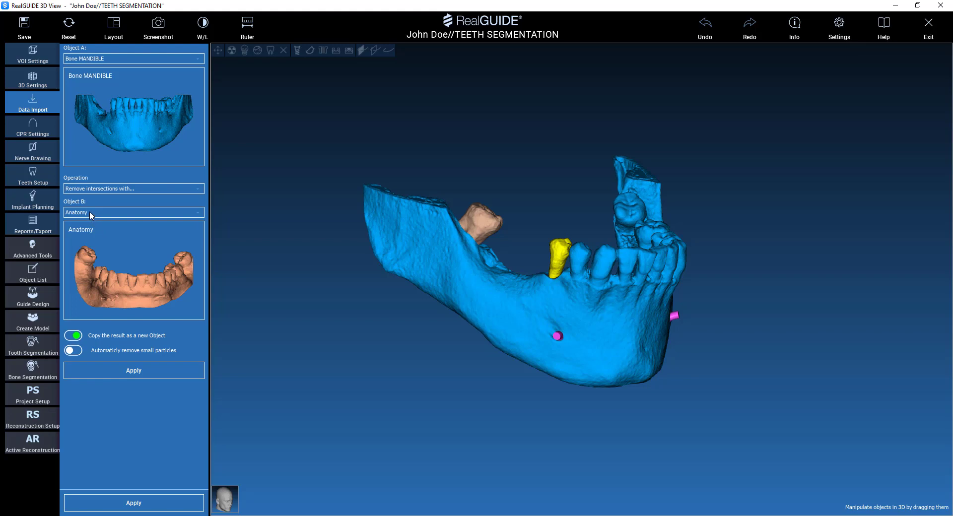
click(90, 213)
click(88, 238)
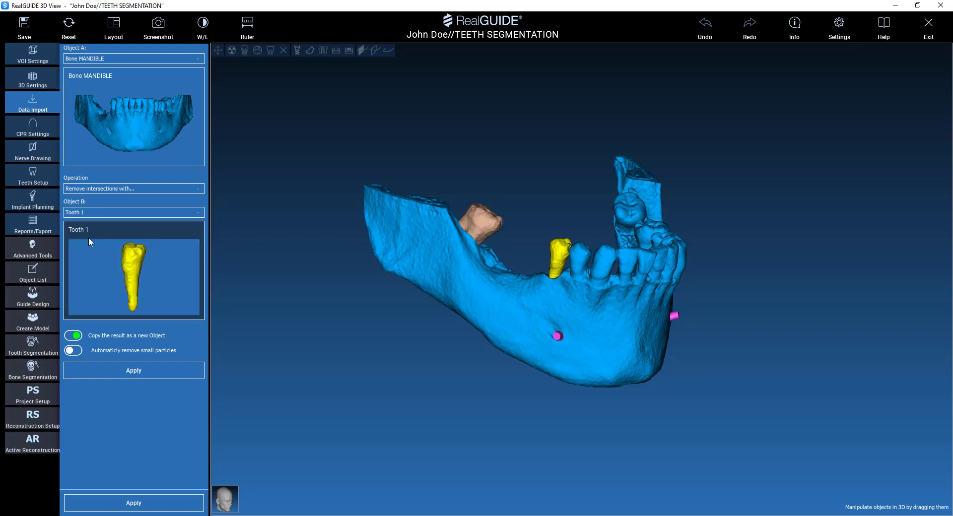
click(77, 351)
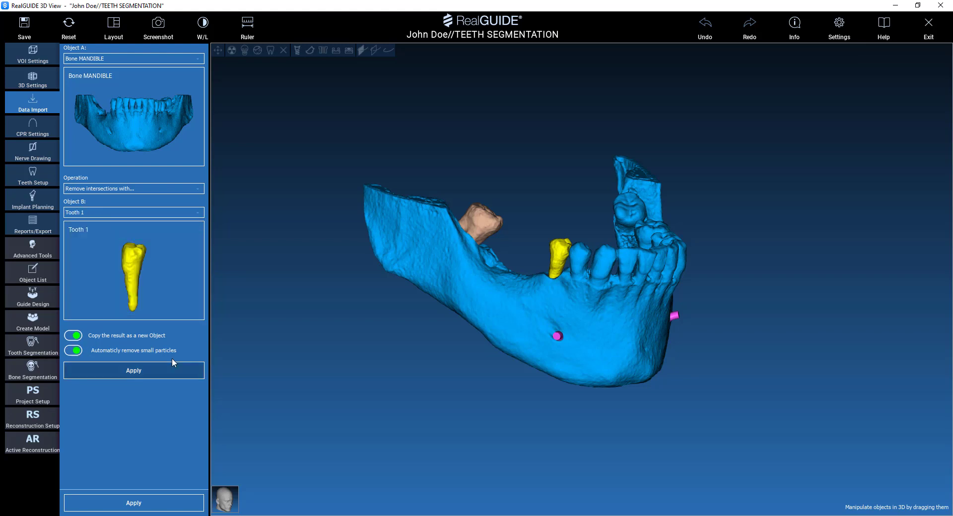
click(140, 374)
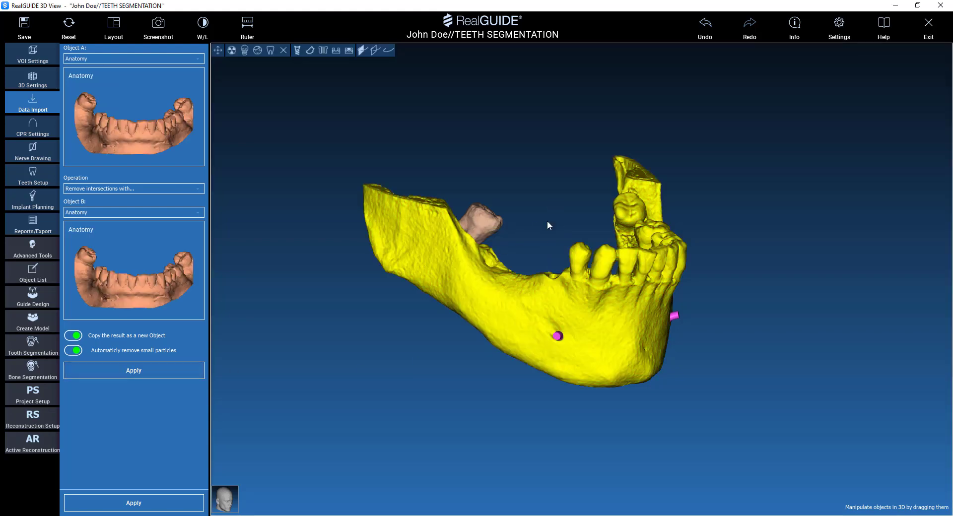
drag(546, 224, 548, 376)
scroll(548, 376, up, 2)
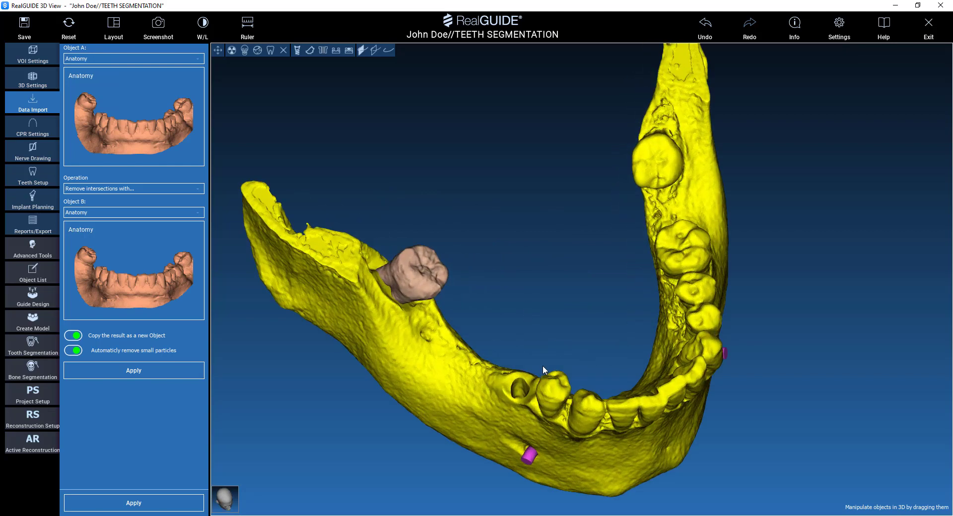
- Remove Tooth 2 from Boolean 0 to create Boolean 1, then finish the booleans
click(92, 58)
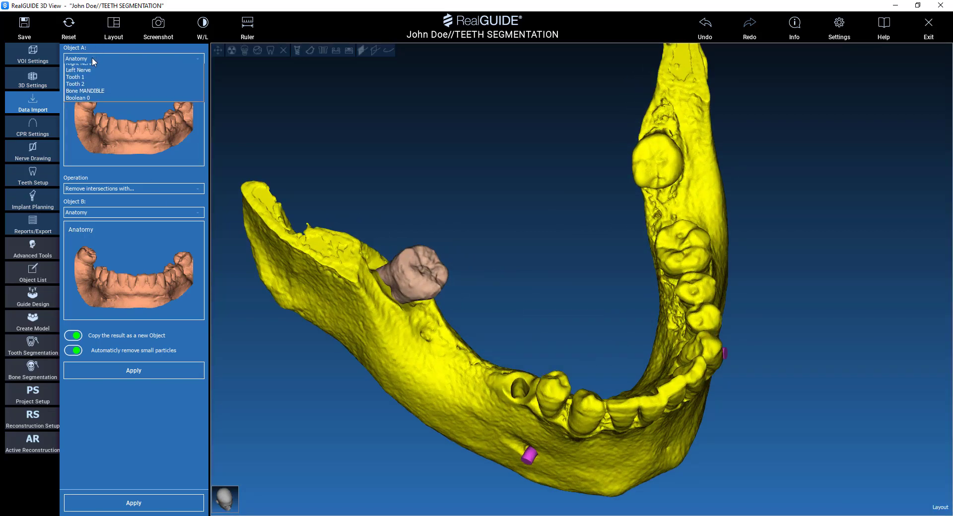
click(96, 117)
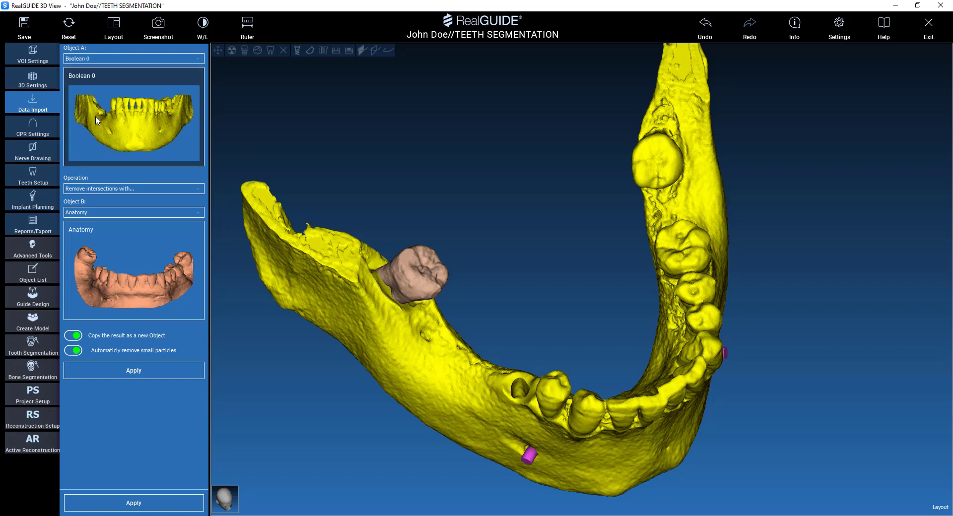
click(91, 213)
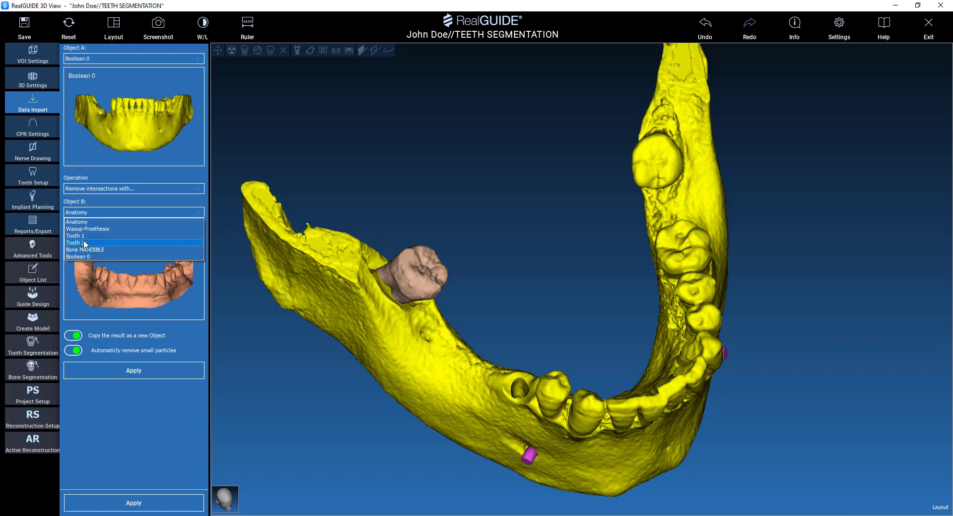
click(84, 242)
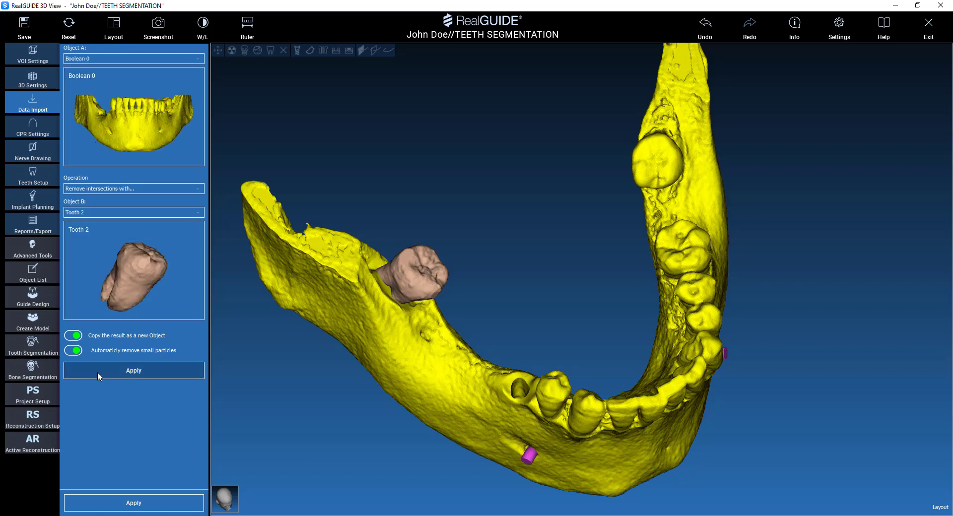
click(130, 375)
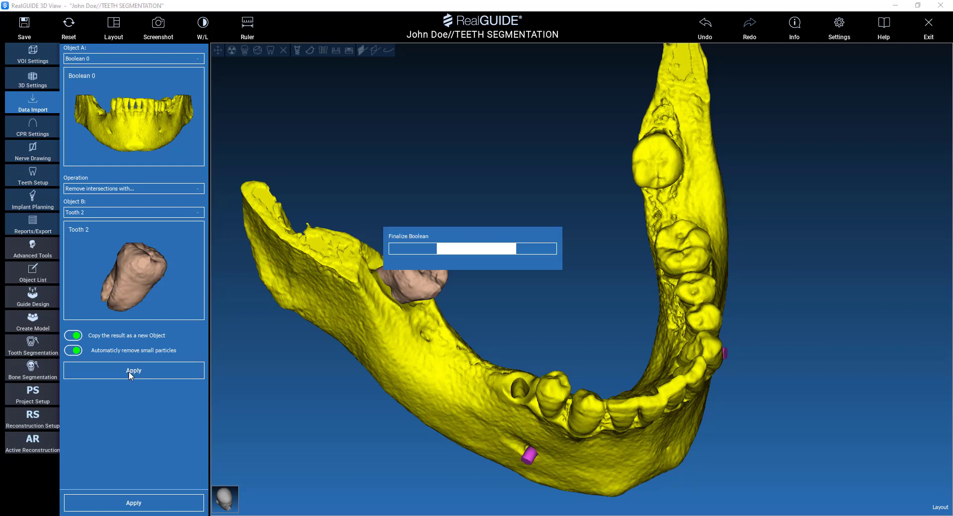
drag(474, 325, 372, 276)
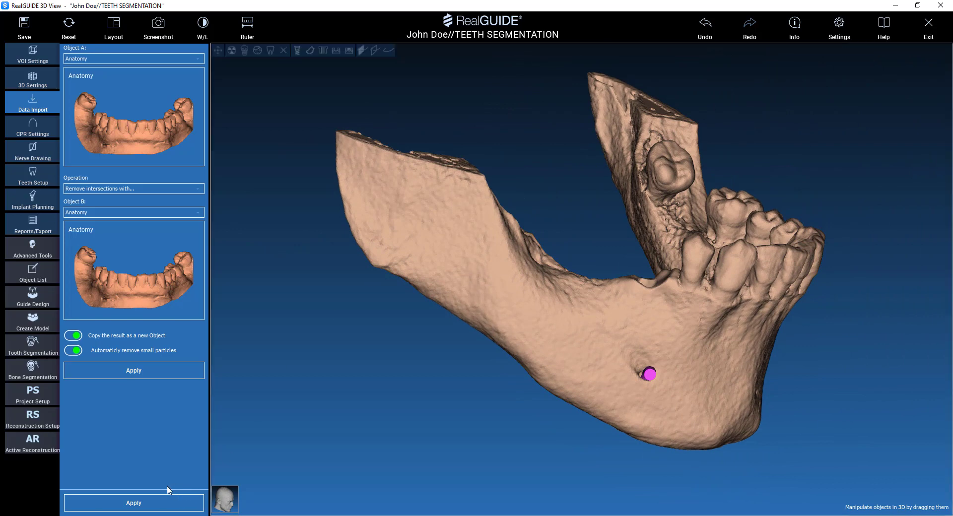
click(146, 503)
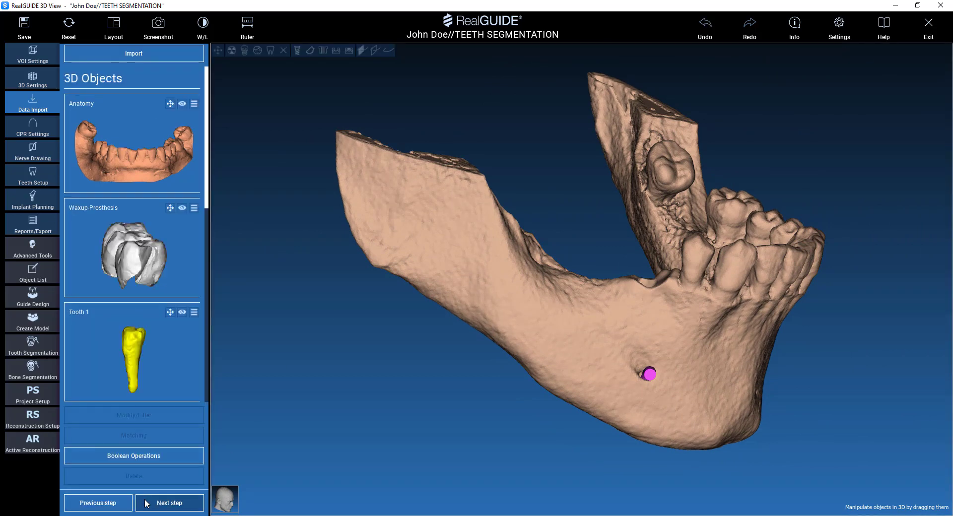
- Show Tooth 1 and Tooth 2 in the 3D view
click(185, 313)
scroll(184, 311, down, 3)
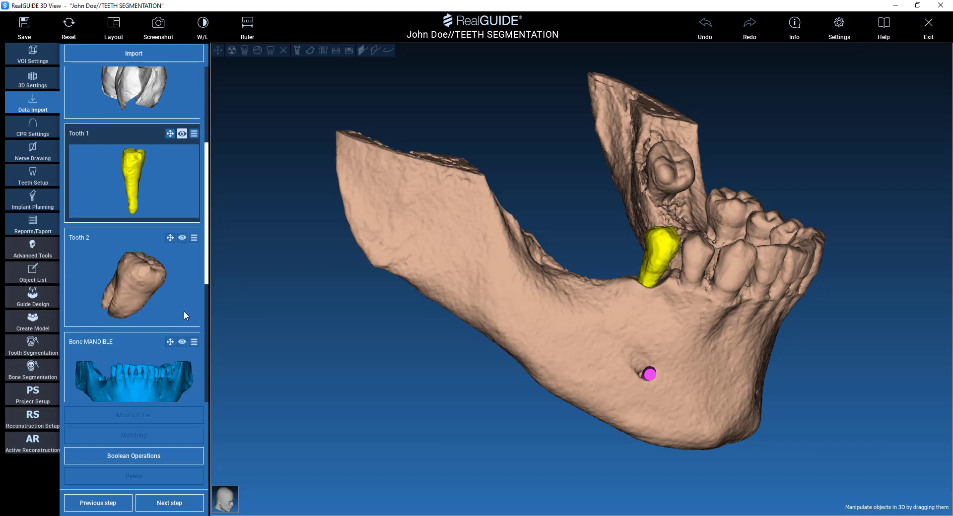
click(183, 237)
- Delete the intermediate Boolean 0 mesh
scroll(156, 282, down, 3)
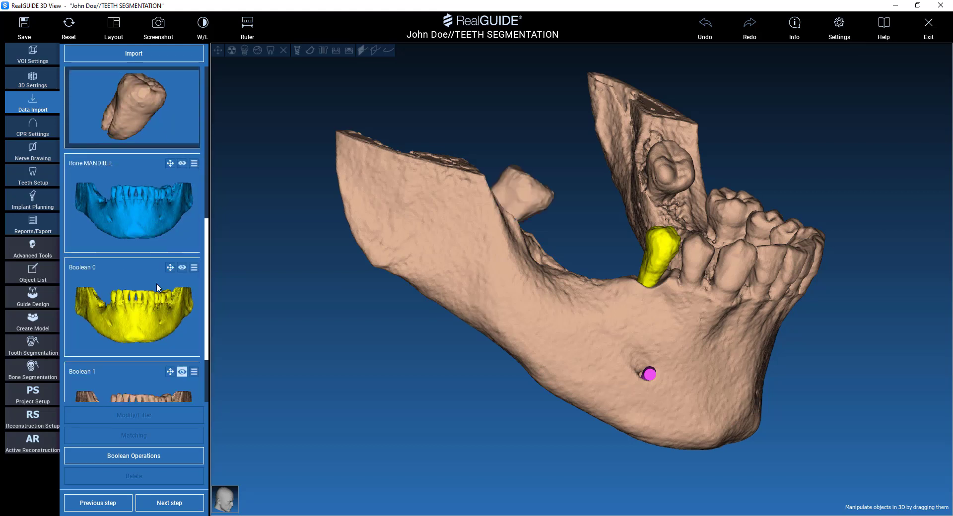
click(192, 267)
click(210, 287)
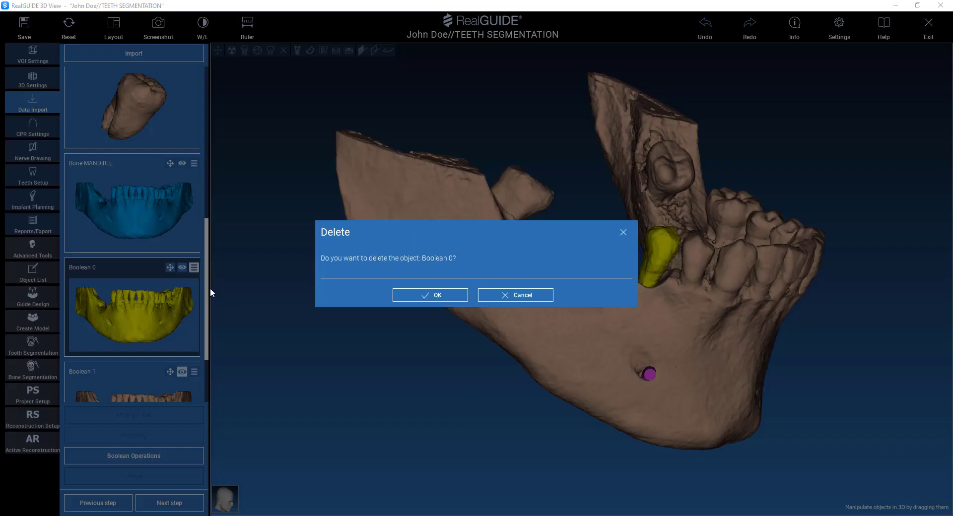
click(424, 296)
scroll(156, 308, down, 5)
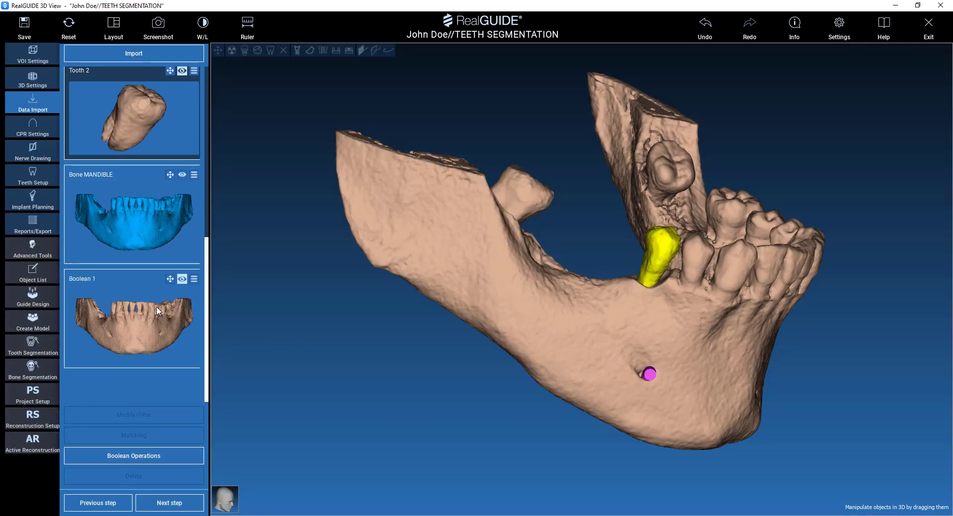
mouse_move(427, 396)
mouse_down()
mouse_move(314, 401)
mouse_move(316, 415)
mouse_up()
scroll(170, 332, up, 1)
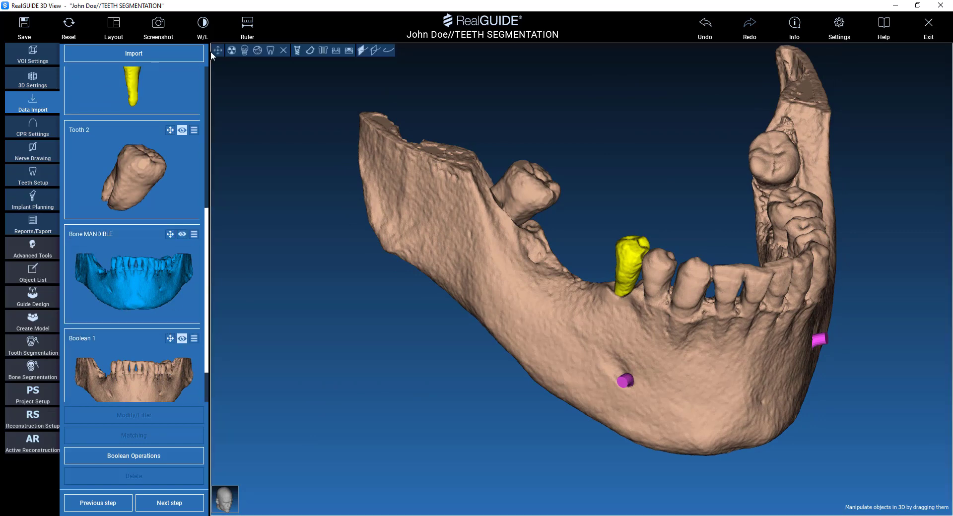
- Change Tooth 2's colour to light blue #00aaff
click(194, 130)
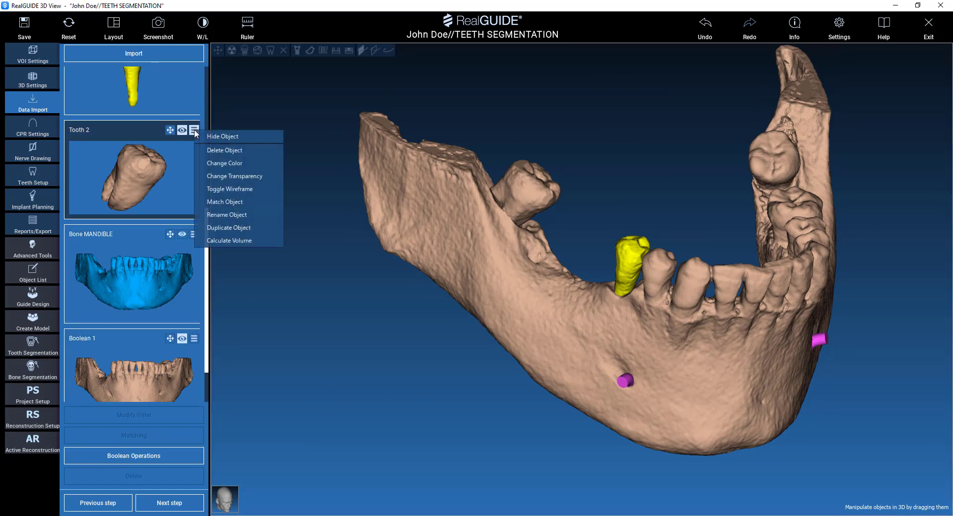
click(229, 160)
click(414, 205)
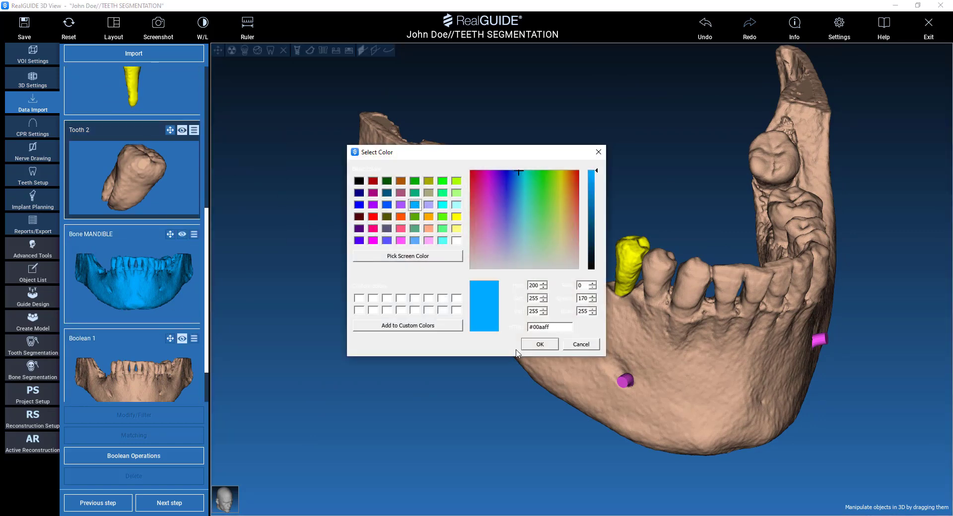
click(536, 345)
- Set the mandible mesh to 30% transparency to reveal the nerve canals
drag(416, 364, 514, 339)
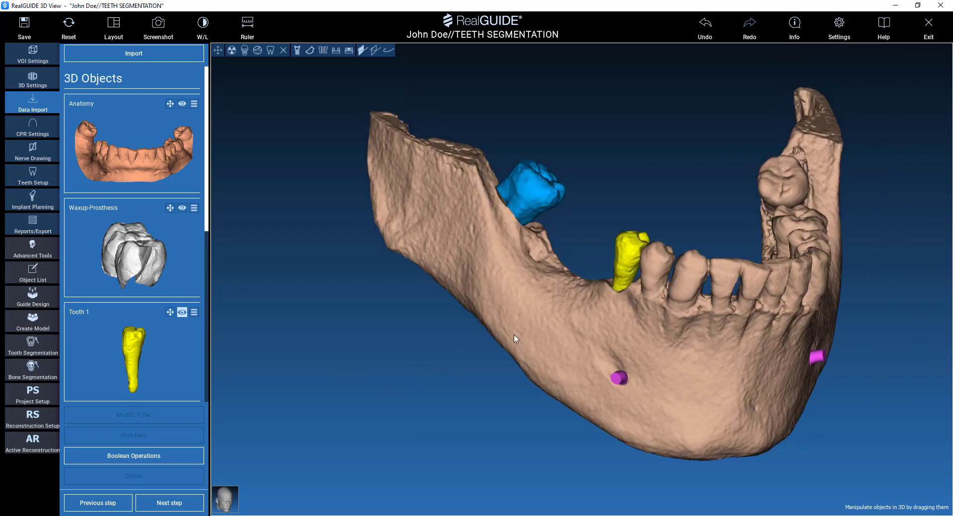
right_click(514, 335)
mouse_move(571, 381)
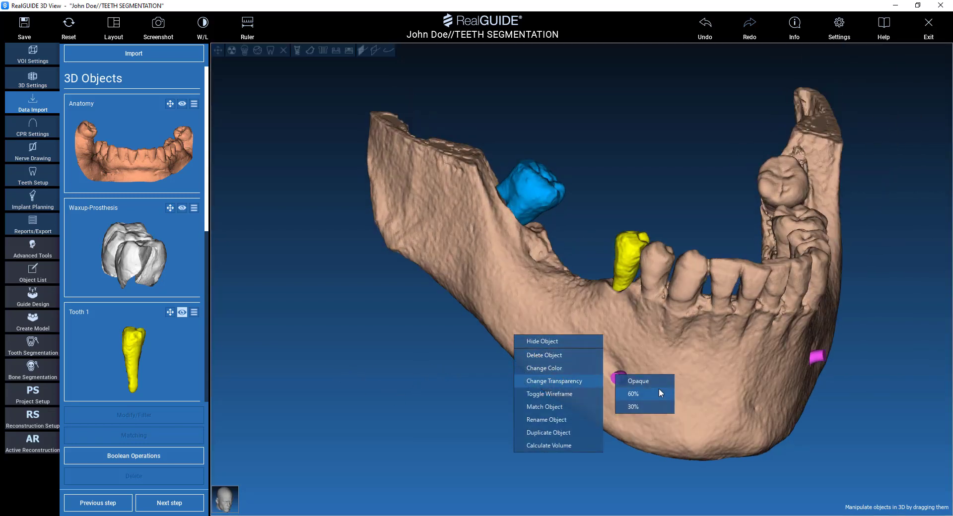
click(659, 403)
drag(466, 369, 458, 406)
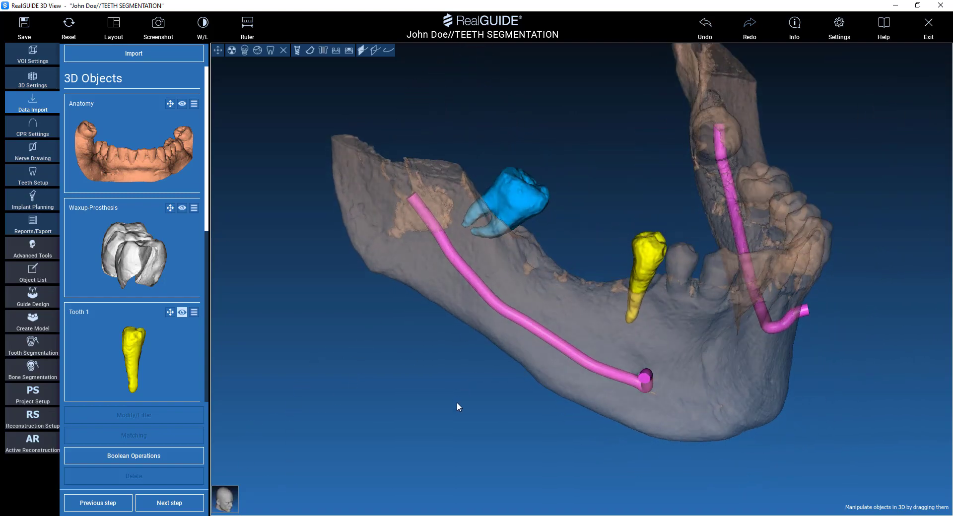